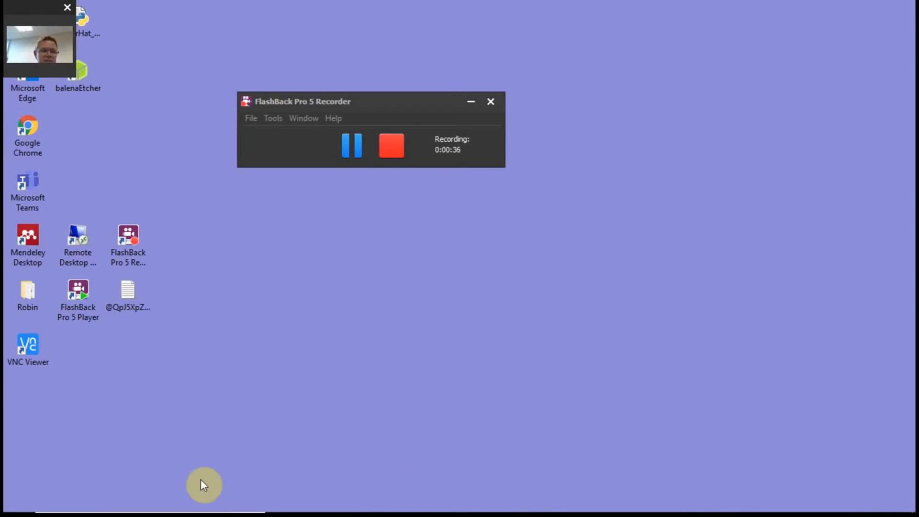
# - Open Excel and create a new blank workbook
pyautogui.click(19, 507)
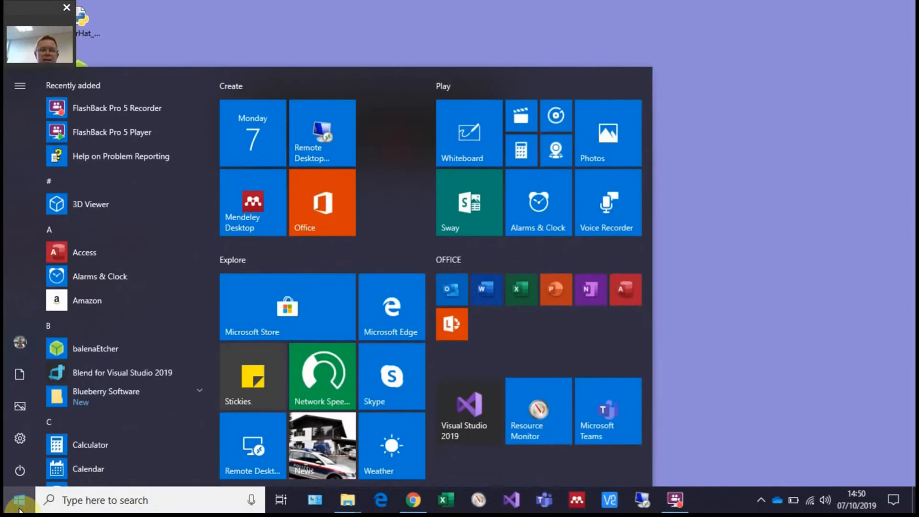
pyautogui.click(522, 299)
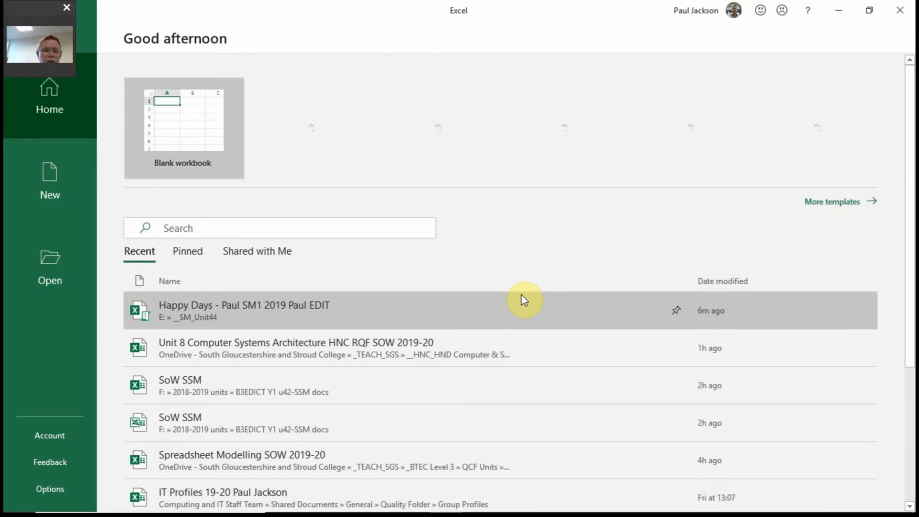
pyautogui.click(185, 143)
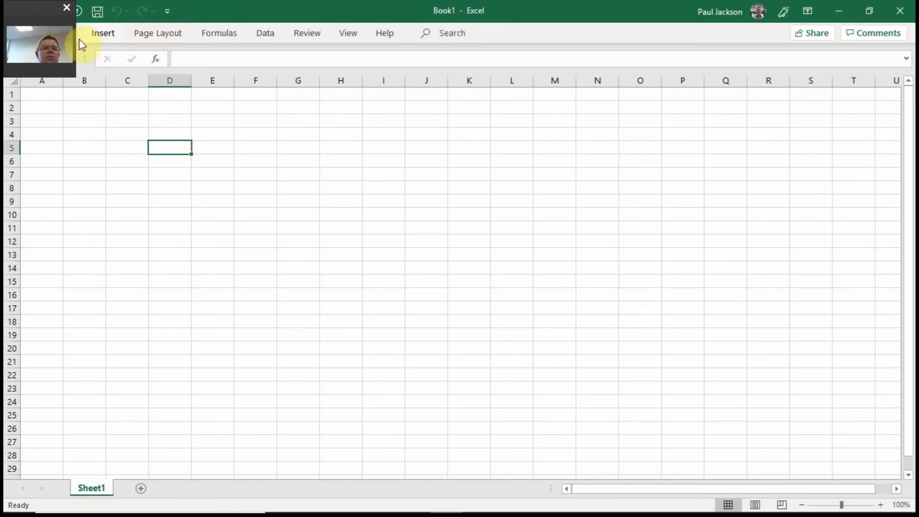
# - Save the workbook to the college OneDrive with the file name "Happy Days SM1 video"
pyautogui.moveTo(34, 4); pyautogui.dragTo(19, 30)
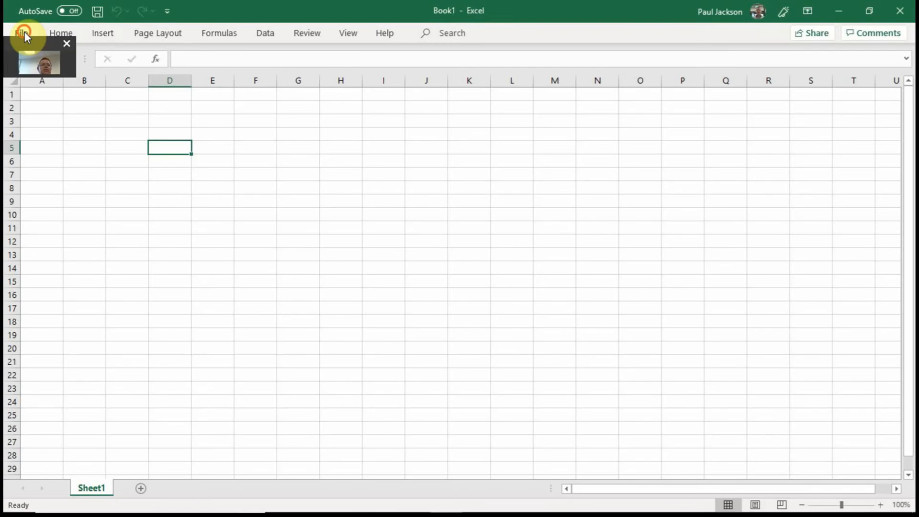
pyautogui.click(24, 32)
pyautogui.click(45, 212)
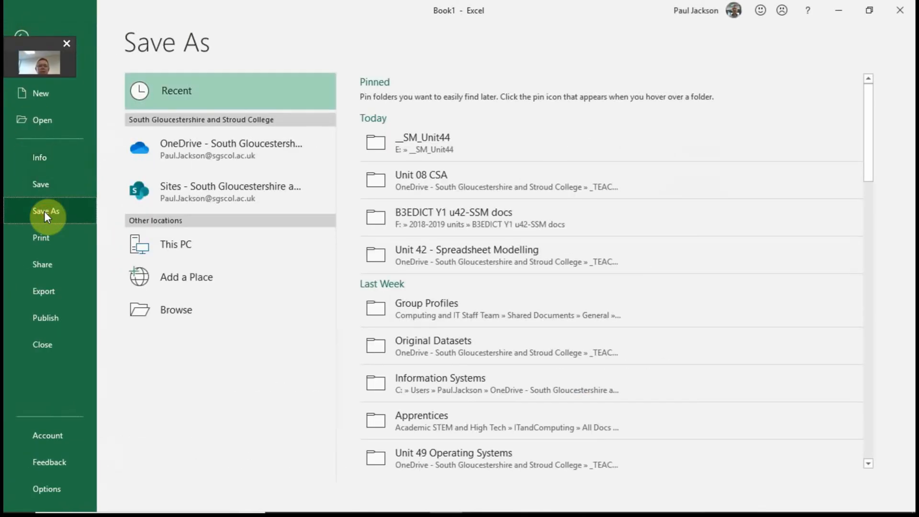
pyautogui.click(205, 148)
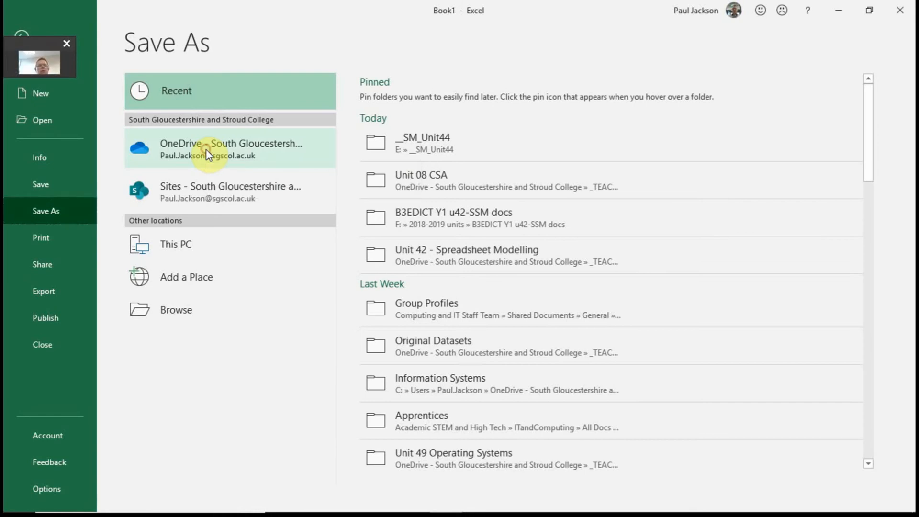
pyautogui.click(366, 101)
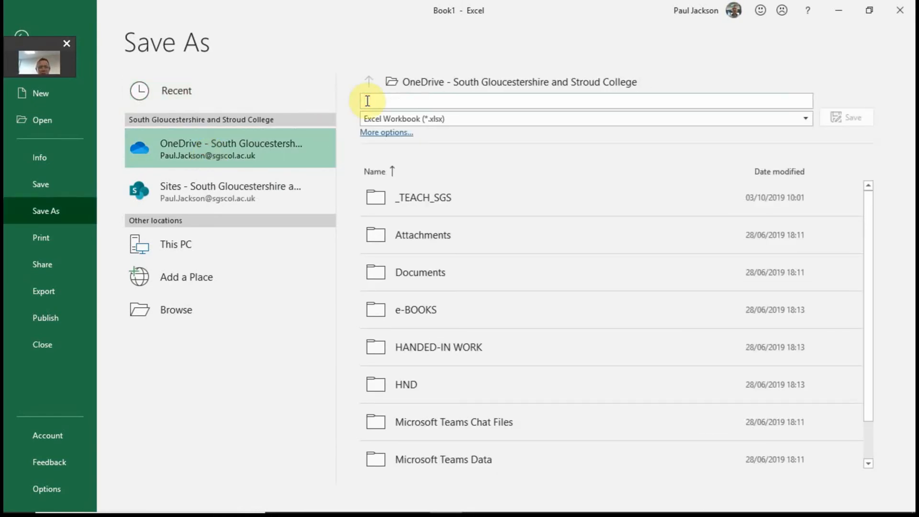
pyautogui.write('Happy ')
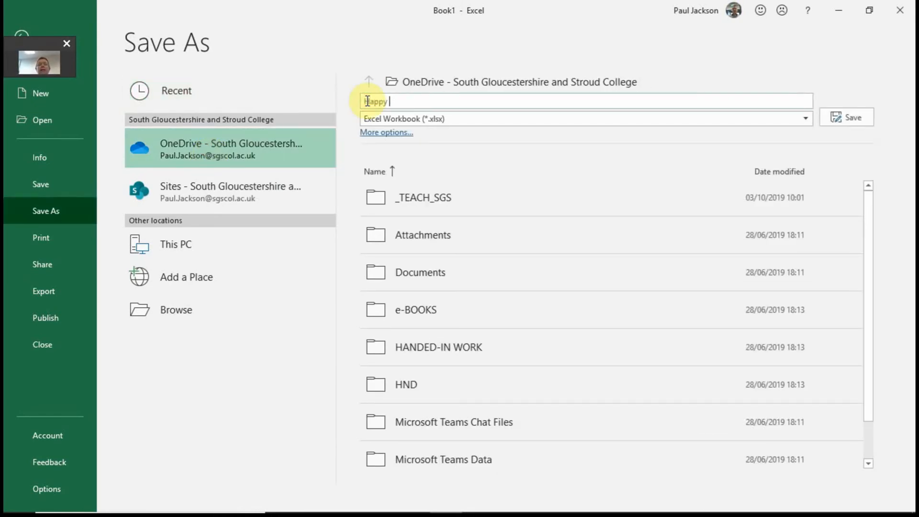
pyautogui.write('Days SM1 video')
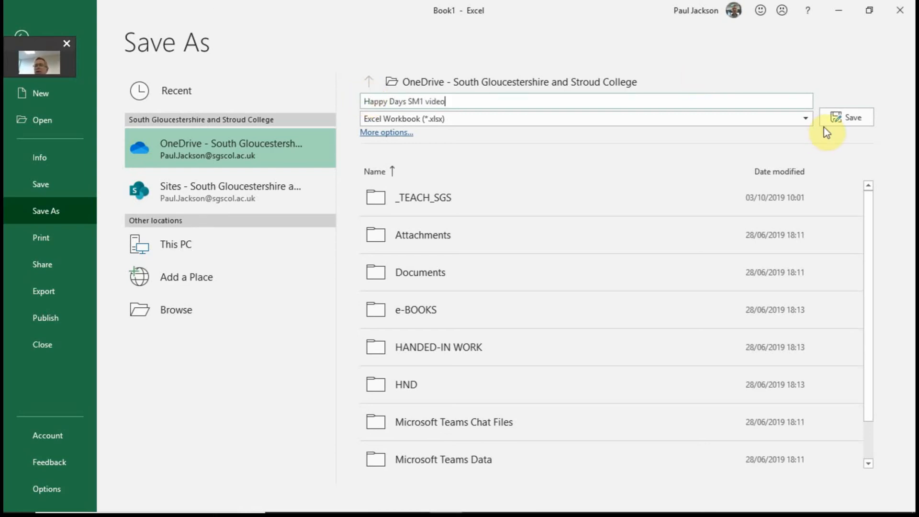
pyautogui.click(843, 122)
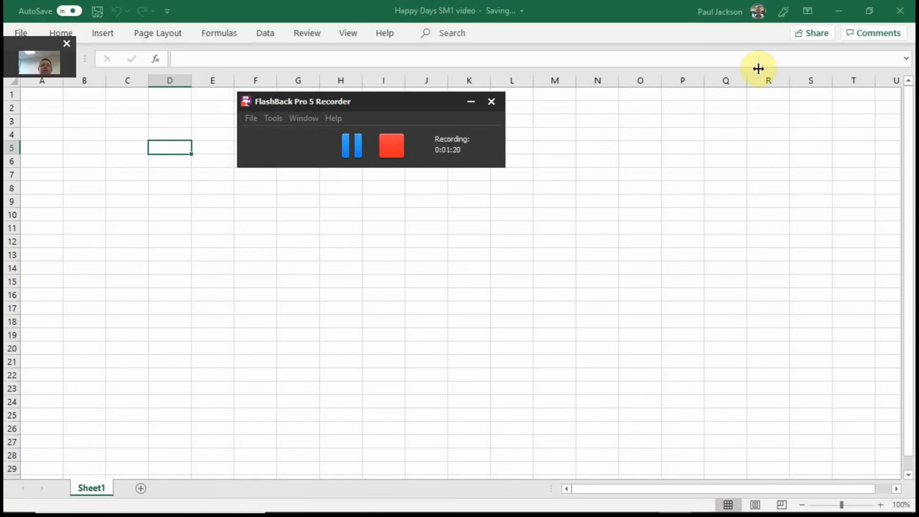
pyautogui.click(471, 101)
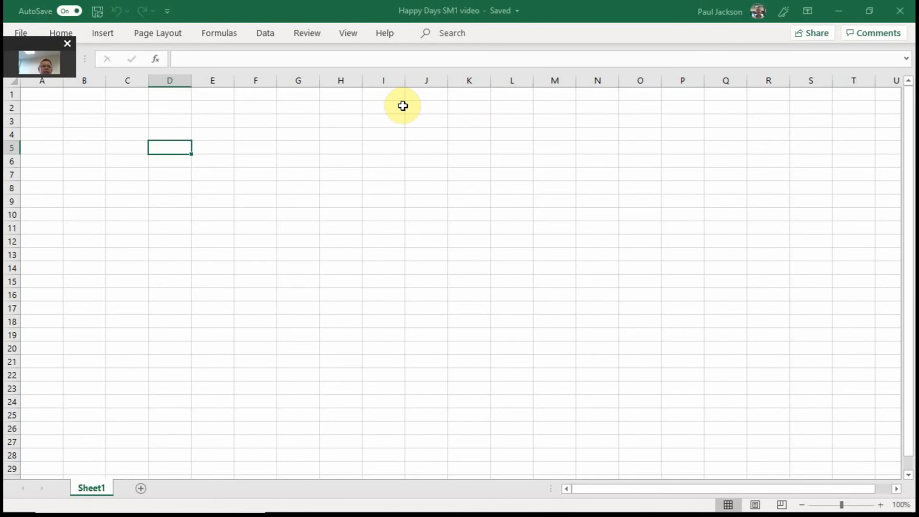
# - Examine cell references by selecting column D, row 8 and single cells such as E6, C8, A1, J13 and G22
pyautogui.click(168, 79)
pyautogui.click(67, 44)
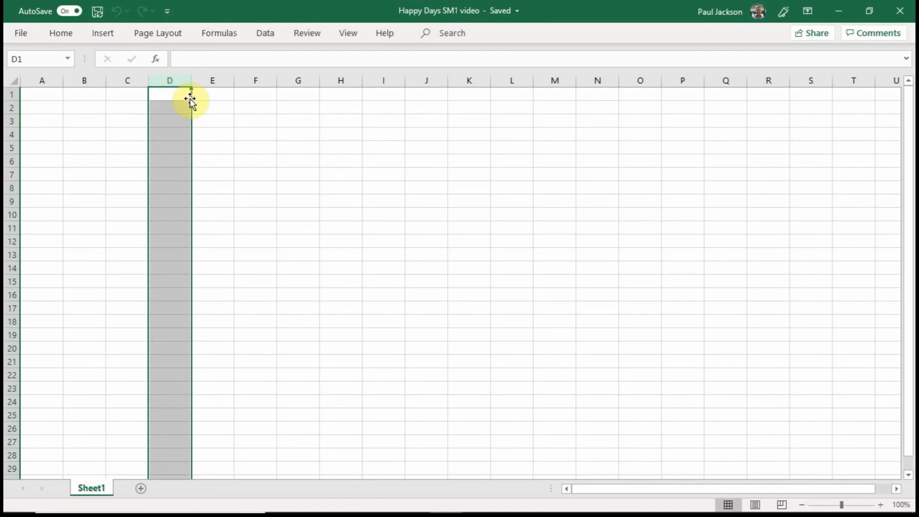
pyautogui.click(11, 190)
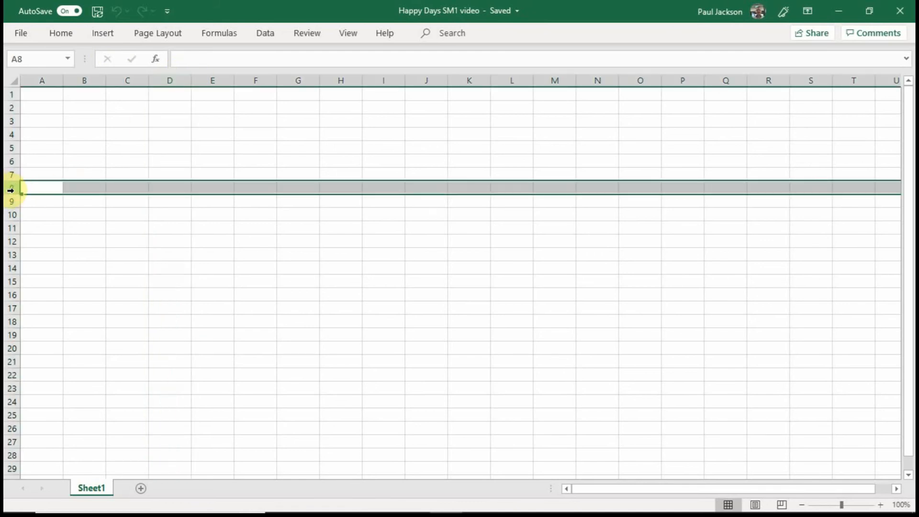
pyautogui.click(197, 158)
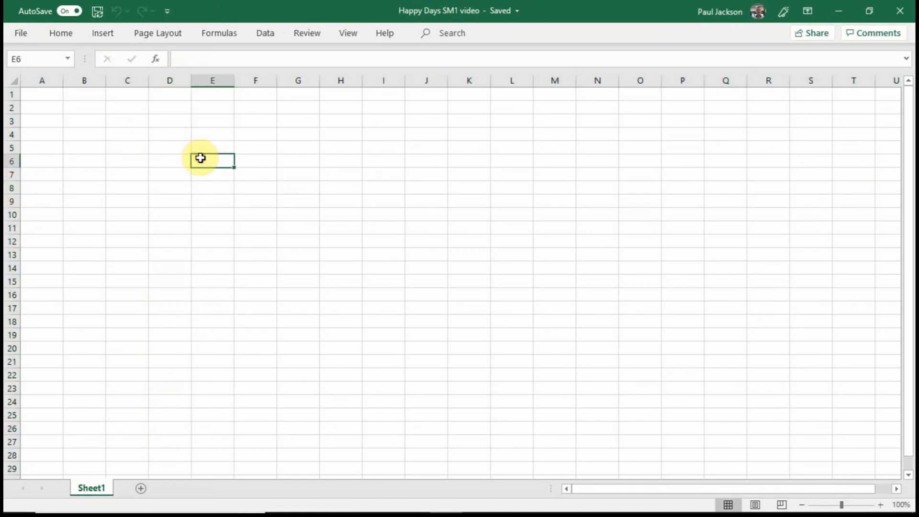
pyautogui.click(307, 190)
pyautogui.click(165, 203)
pyautogui.click(128, 185)
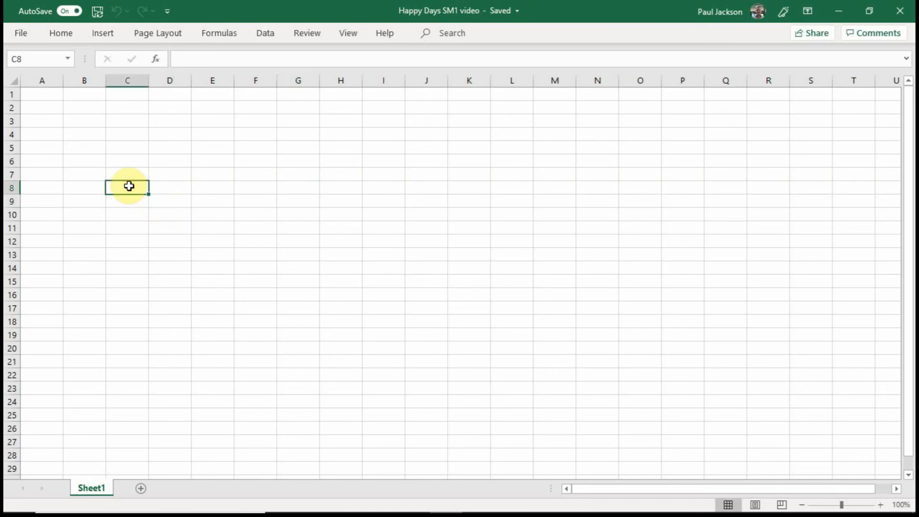
pyautogui.click(30, 55)
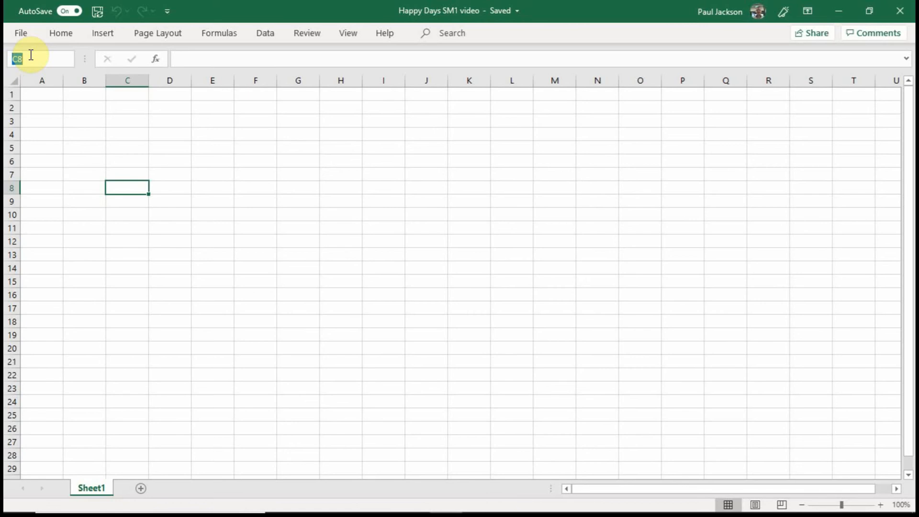
pyautogui.click(41, 93)
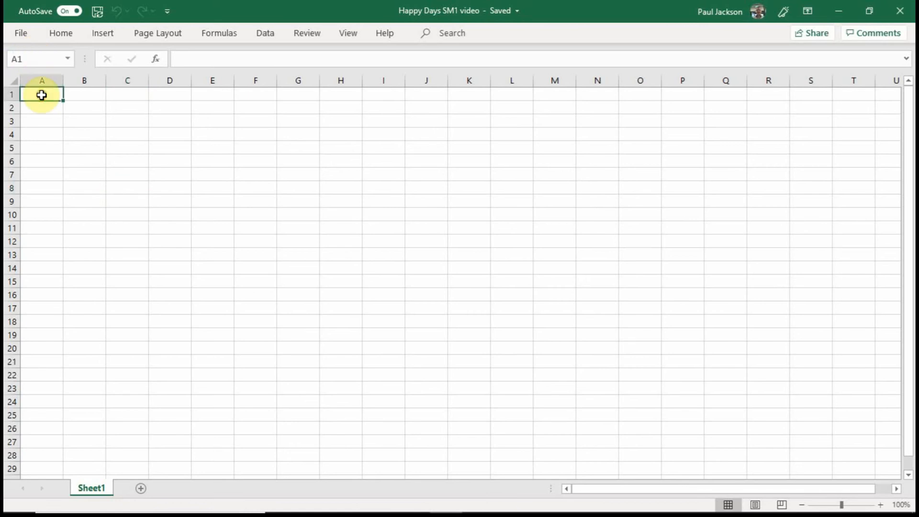
pyautogui.click(431, 255)
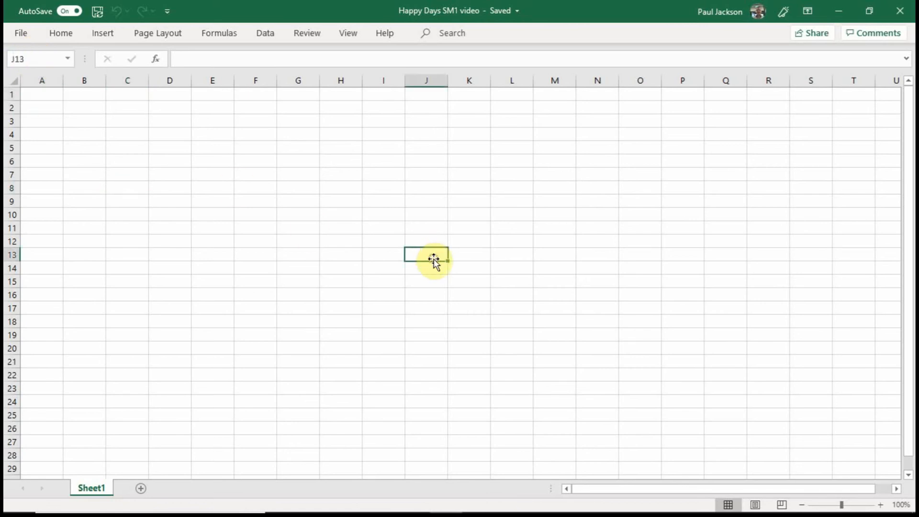
pyautogui.click(287, 378)
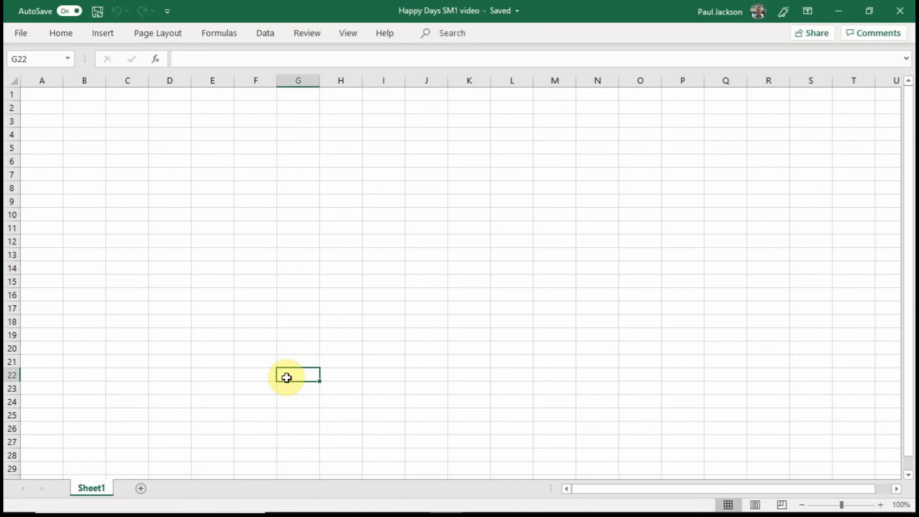
# - Select columns F and D, rows 10 and 17, and cell D13 to examine its reference, the worksheet name and the workbook name
pyautogui.click(257, 80)
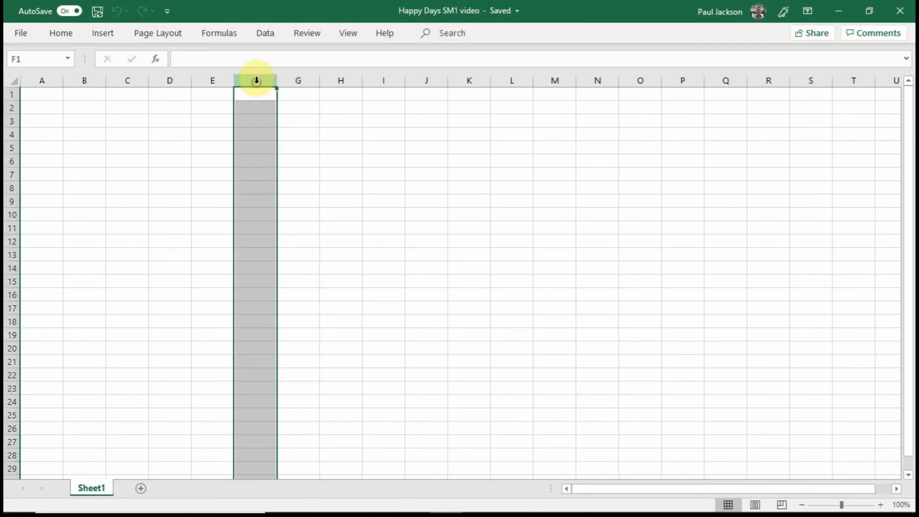
pyautogui.click(11, 214)
pyautogui.click(168, 81)
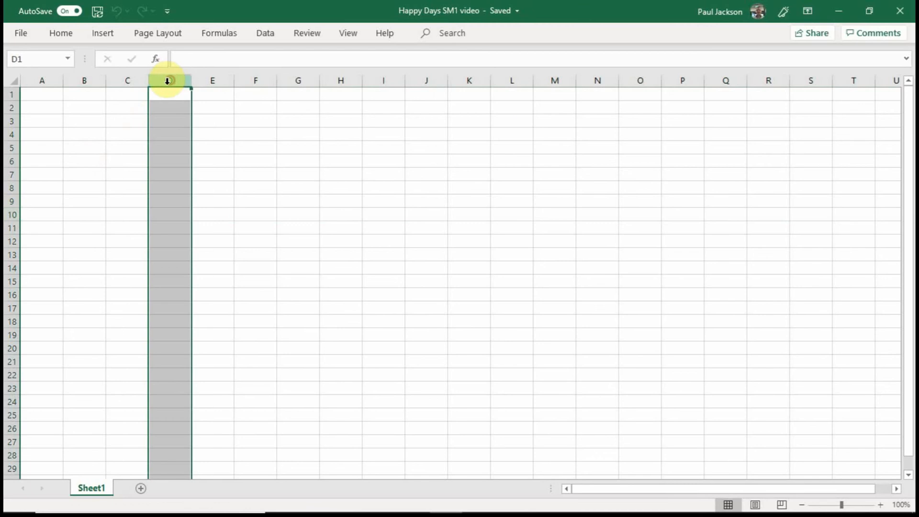
pyautogui.click(12, 308)
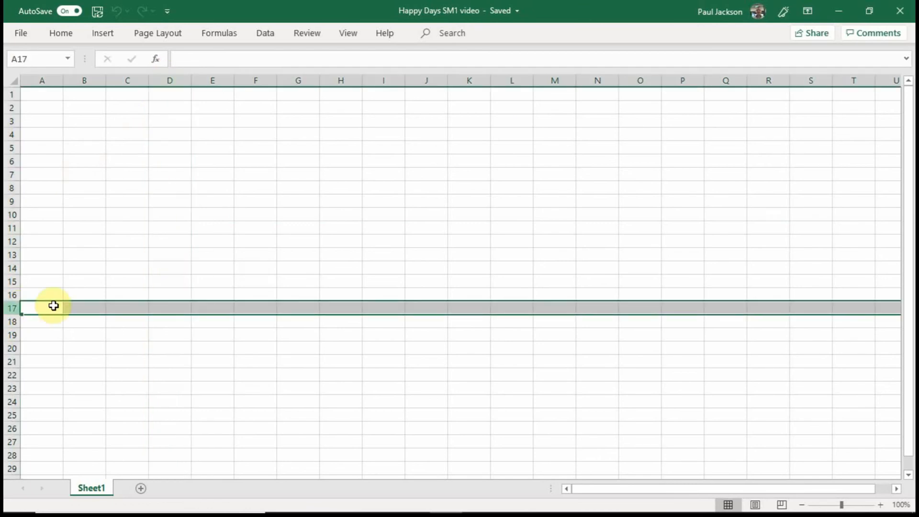
pyautogui.click(175, 252)
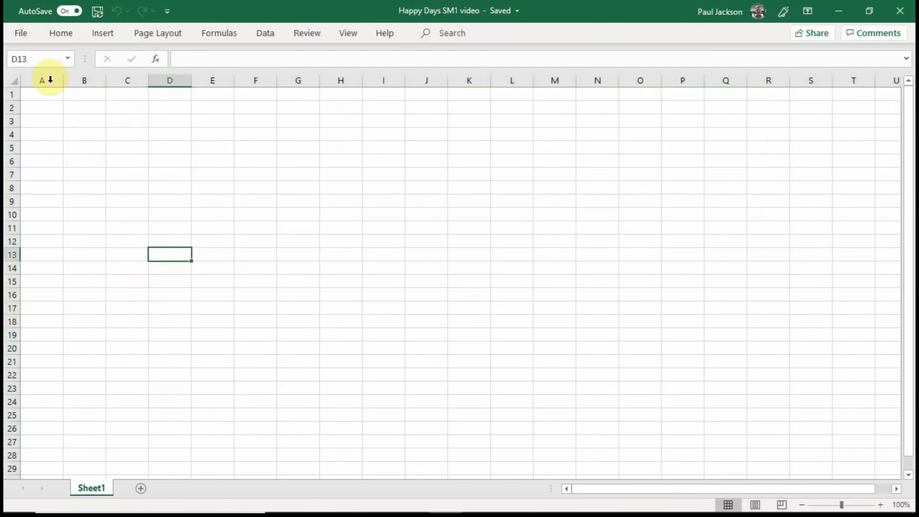
pyautogui.click(38, 58)
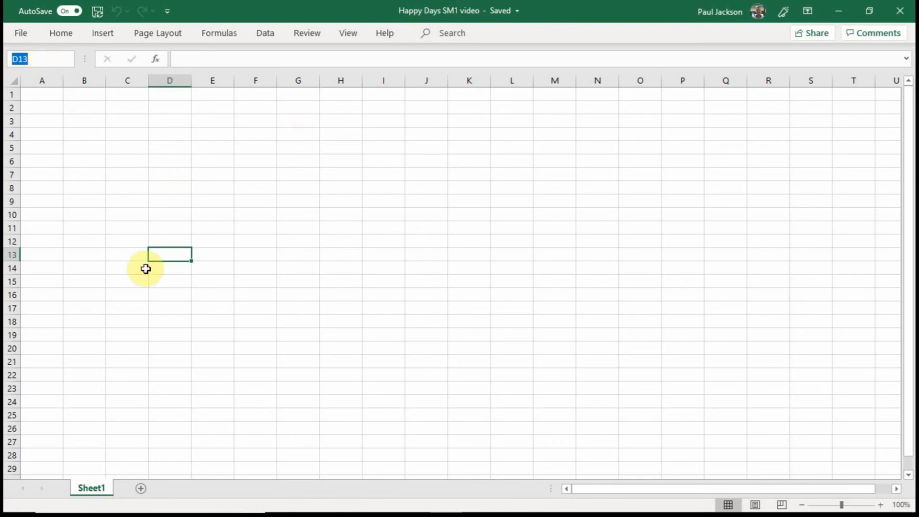
pyautogui.click(88, 492)
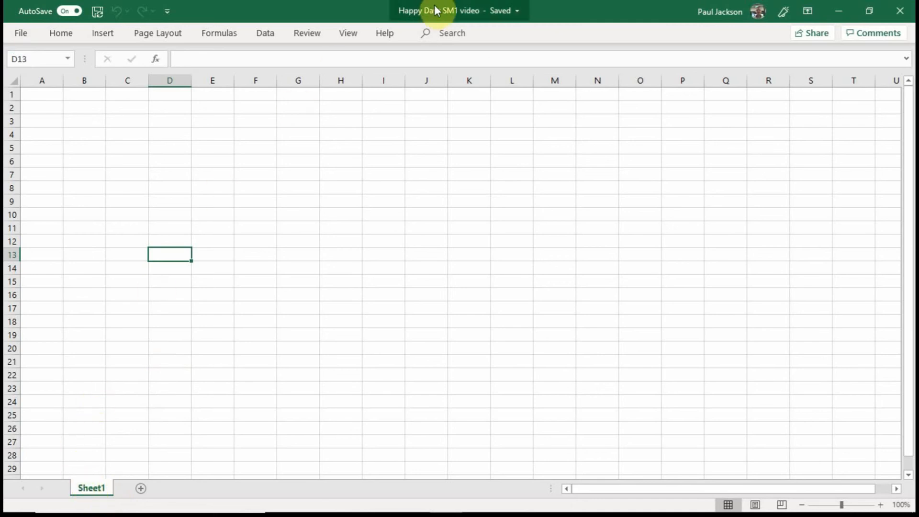
pyautogui.moveTo(441, 19)
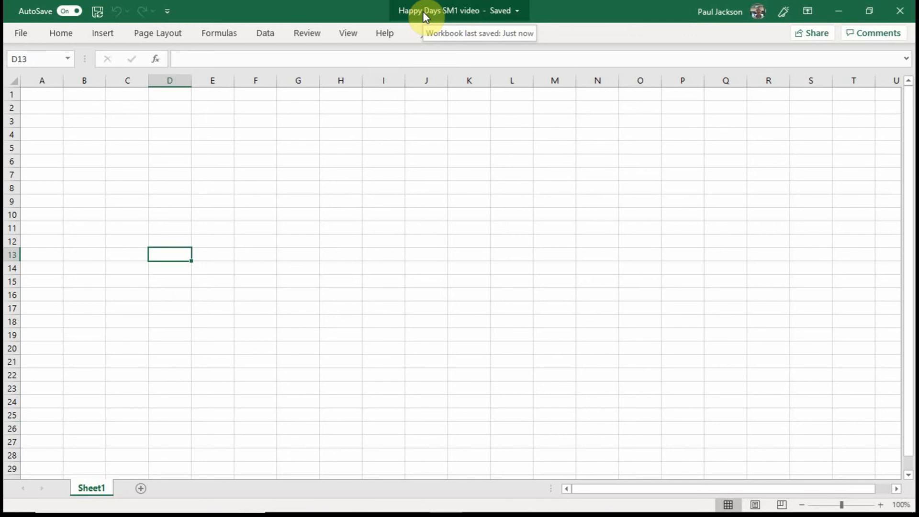
# - Rename the worksheet Sheet1 as PriceList
pyautogui.rightClick(91, 488)
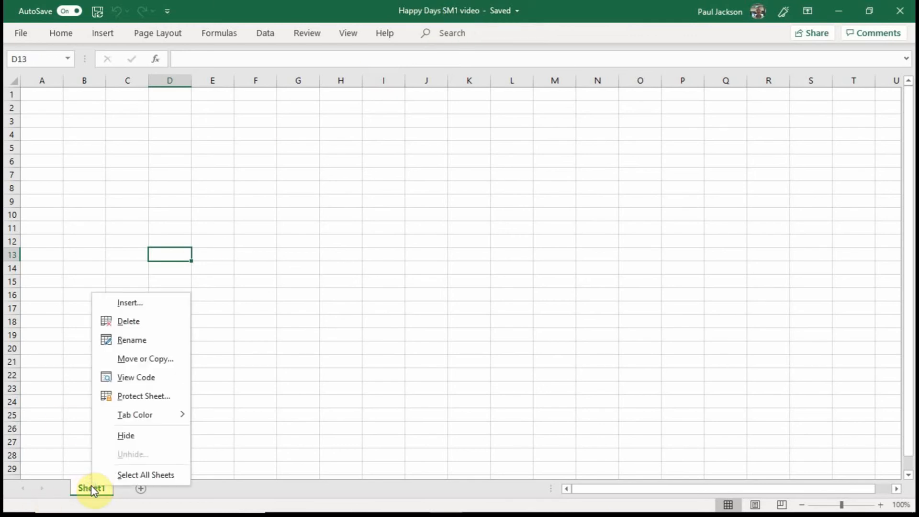
pyautogui.click(149, 339)
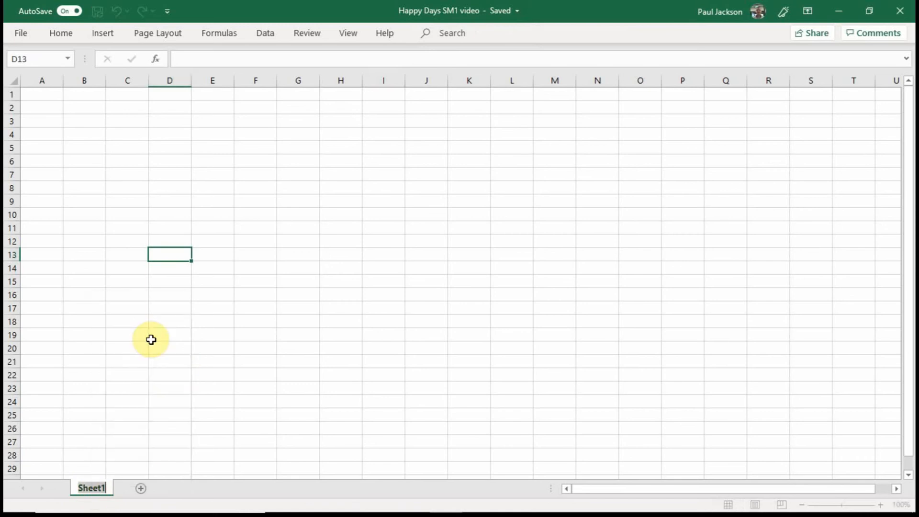
pyautogui.write('Pri')
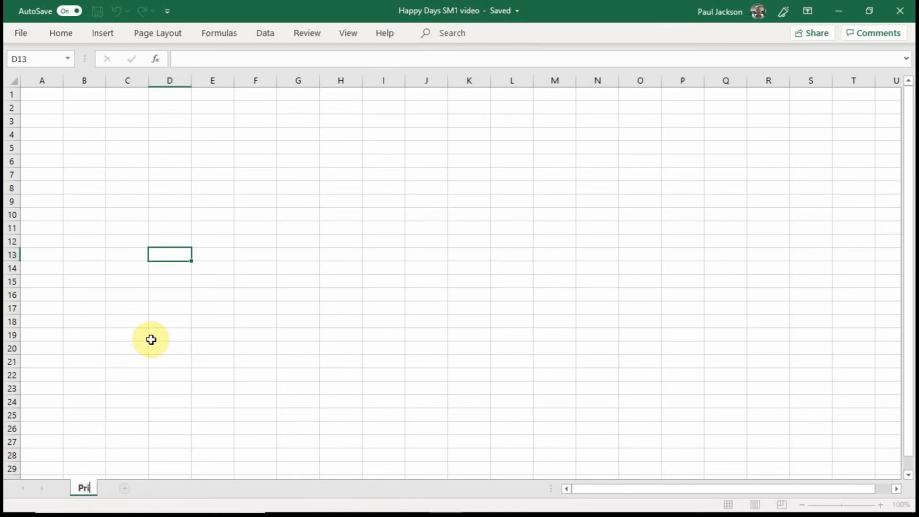
pyautogui.write('ceList')
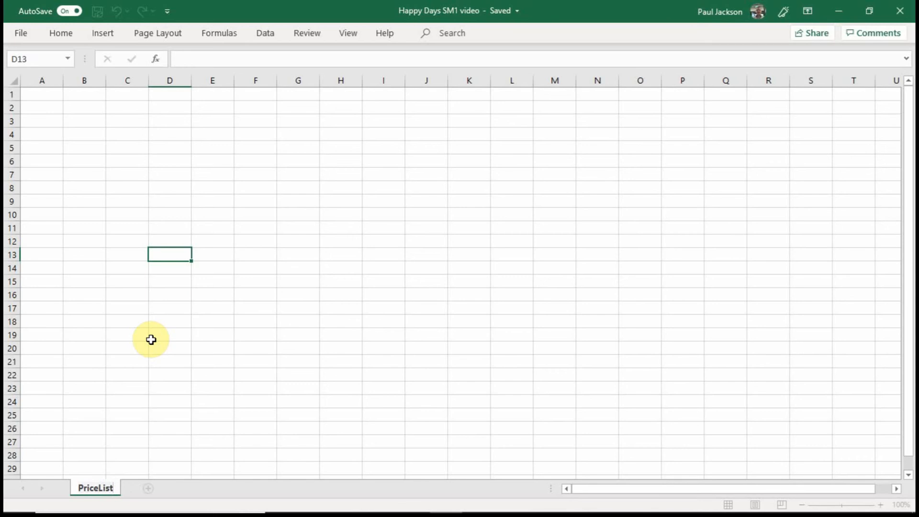
# - Try the worksheet name with an underscore as Price_List, and restore it to PriceList
pyautogui.press('BackSpace')
pyautogui.press('BackSpace')
pyautogui.press('BackSpace')
pyautogui.press('BackSpace')
pyautogui.write('_List')
pyautogui.press('BackSpace')
pyautogui.press('BackSpace')
pyautogui.press('BackSpace')
pyautogui.press('BackSpace')
pyautogui.press('BackSpace')
pyautogui.write('List')
pyautogui.press('BackSpace')
pyautogui.press('BackSpace')
pyautogui.press('BackSpace')
pyautogui.press('BackSpace')
pyautogui.write('List')
pyautogui.press('BackSpace')
pyautogui.click(145, 338)
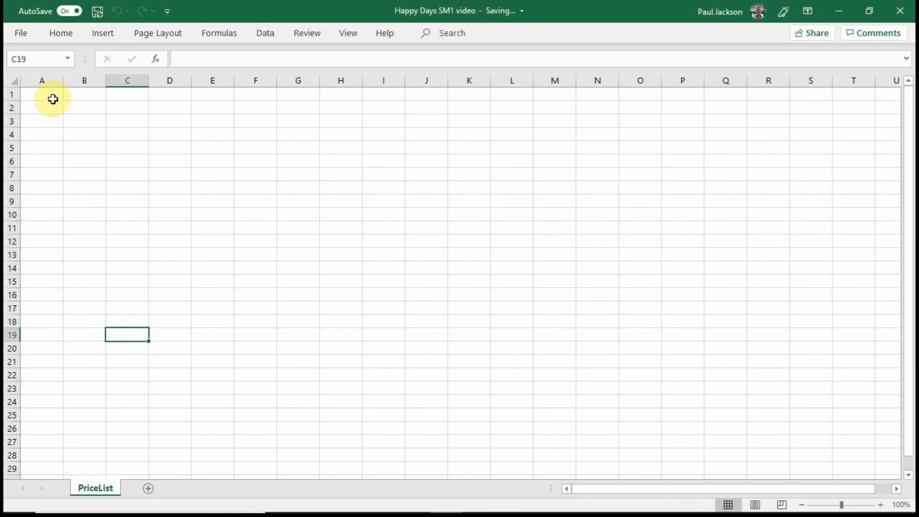
# - Enter the heading "Prices per Invitation" in cell A1 and select that cell again
pyautogui.click(52, 96)
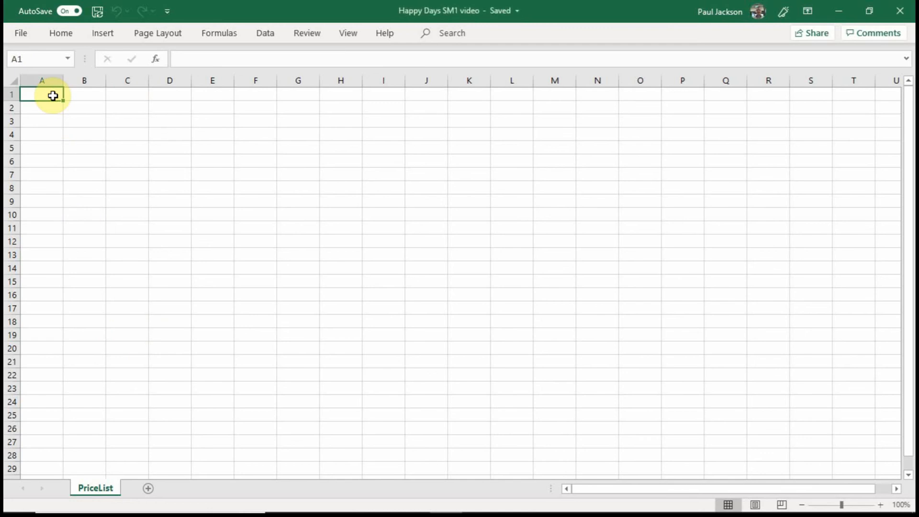
pyautogui.write('Prices pe')
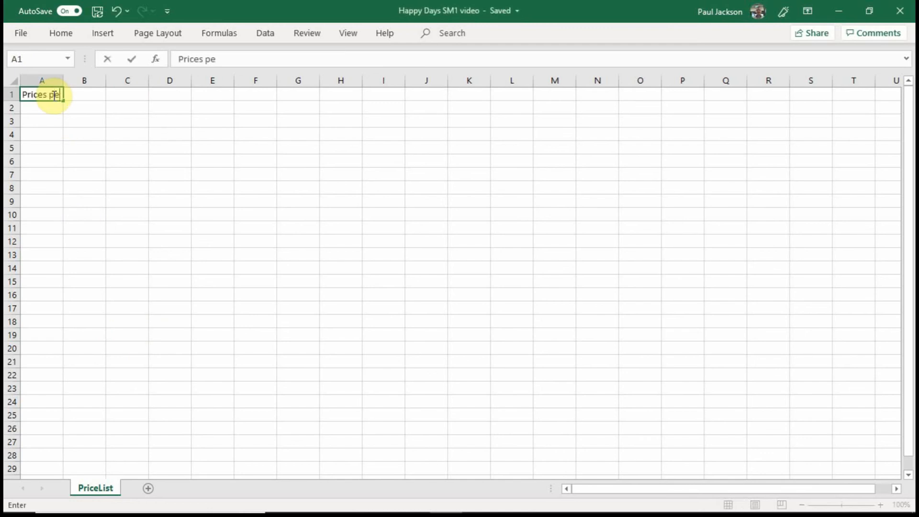
pyautogui.write('r Invitation')
pyautogui.press('Return')
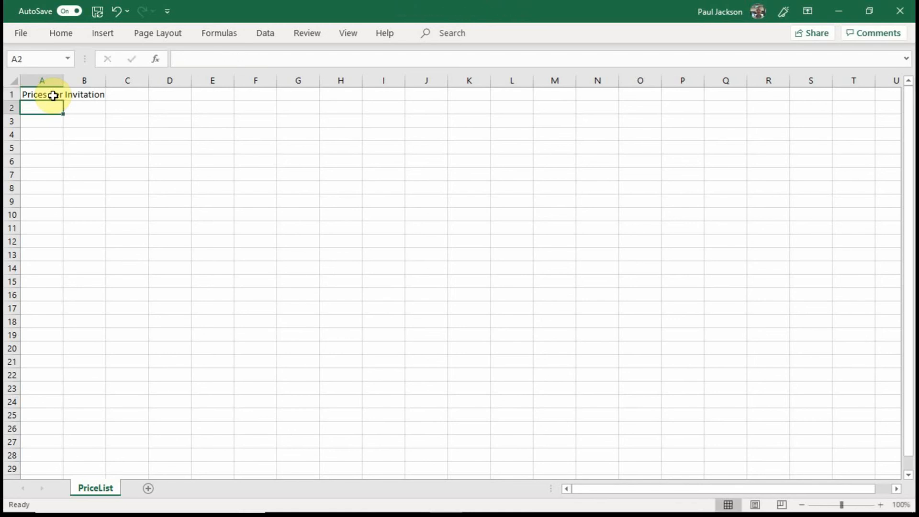
pyautogui.click(52, 95)
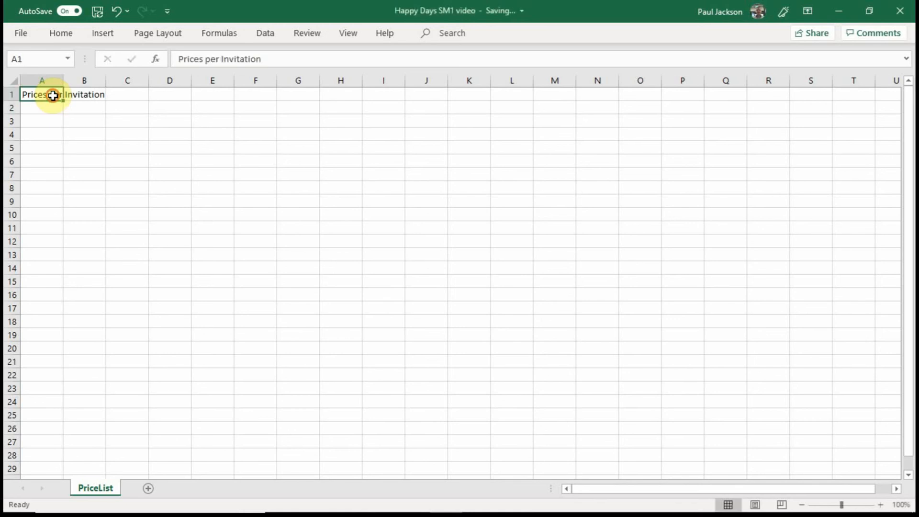
# - Format the "Prices per Invitation" heading in cell A1 as bold, size 20, and check which cell holds its text
pyautogui.click(61, 33)
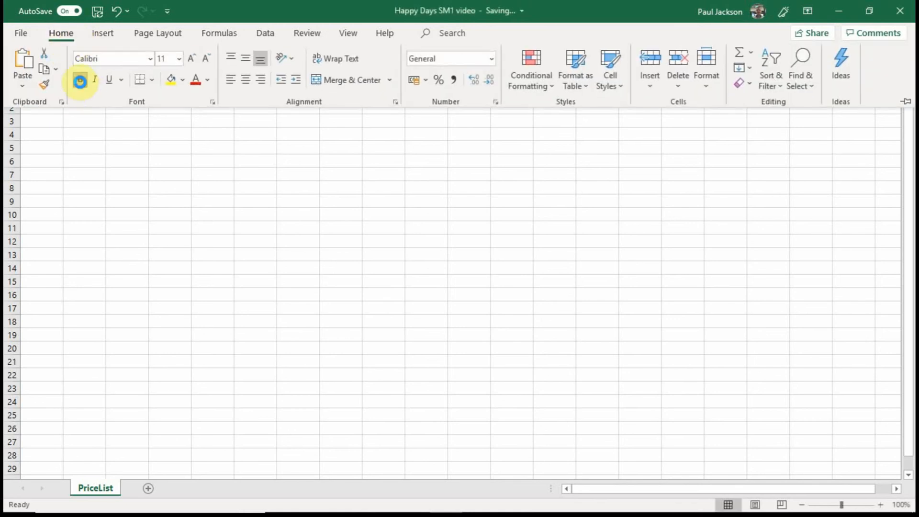
pyautogui.click(80, 79)
pyautogui.click(192, 60)
pyautogui.click(192, 59)
pyautogui.click(192, 60)
pyautogui.click(192, 59)
pyautogui.click(192, 60)
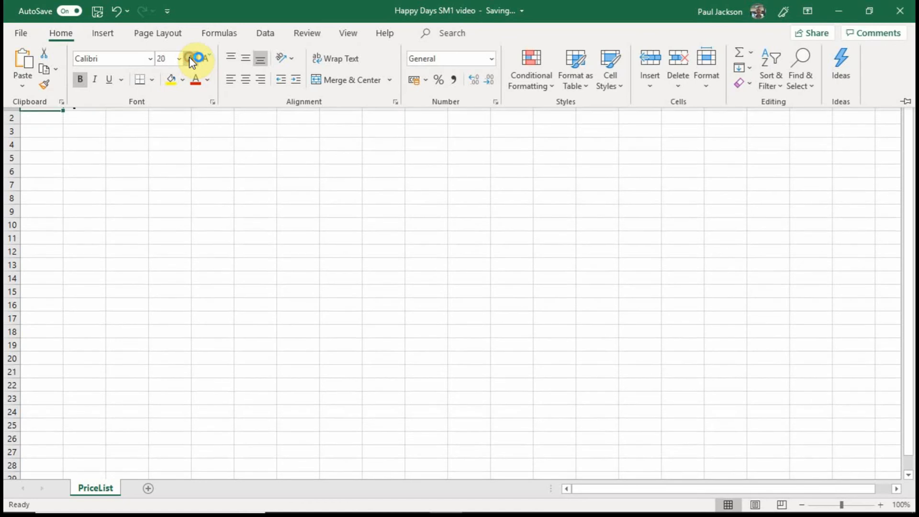
pyautogui.click(133, 165)
pyautogui.click(116, 108)
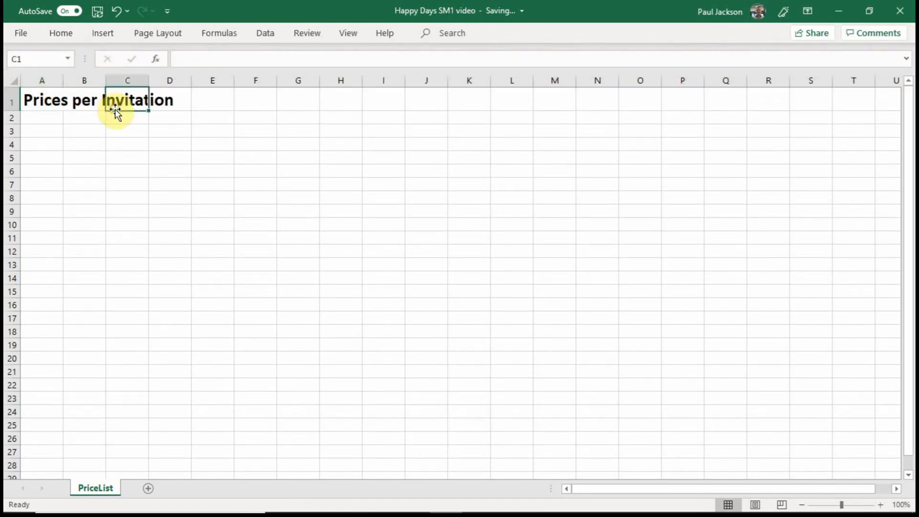
pyautogui.click(153, 104)
pyautogui.click(45, 99)
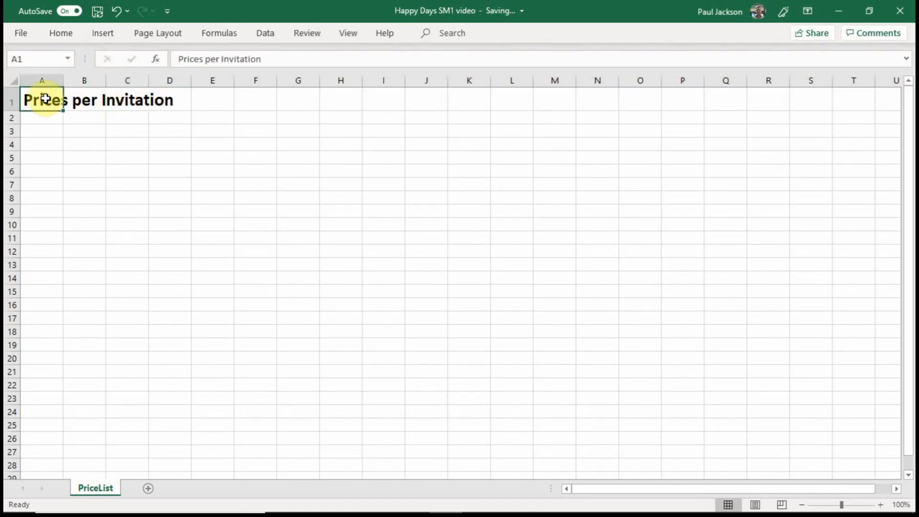
# - Enter the section headings "Card Quality" in cell A3 and "Optional Extras" in cell A12
pyautogui.click(57, 131)
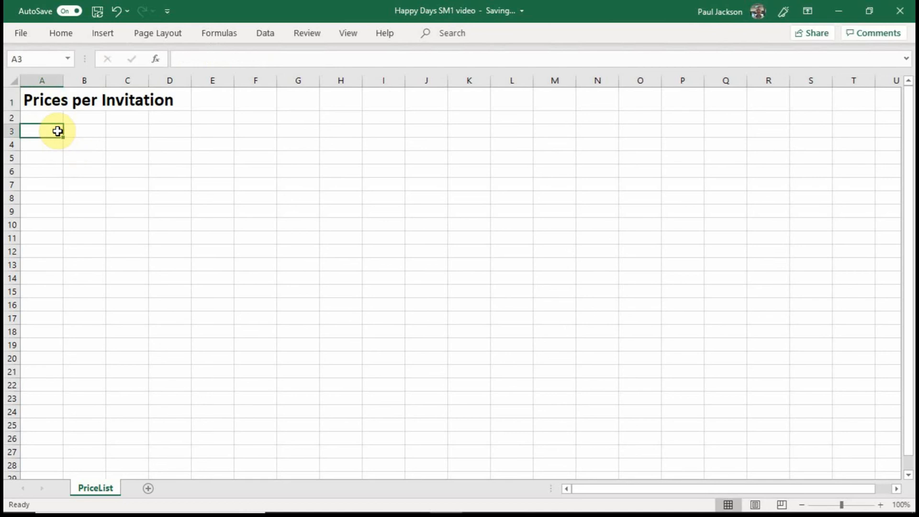
pyautogui.write('Card Qu')
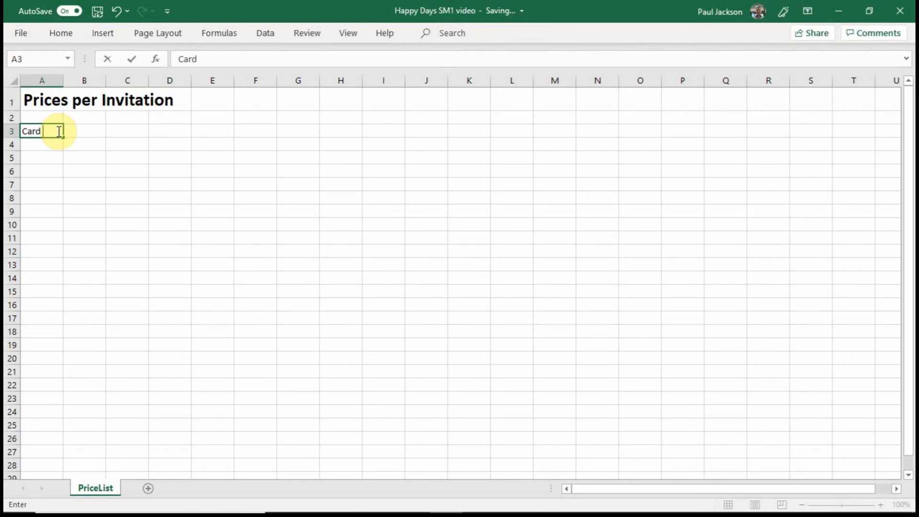
pyautogui.write('ty')
pyautogui.click(45, 248)
pyautogui.write('Optional E')
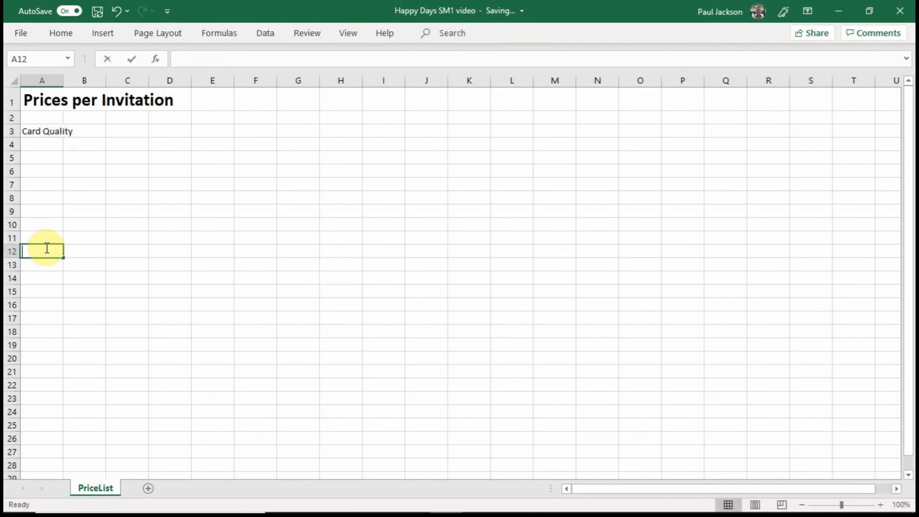
pyautogui.write('xtras')
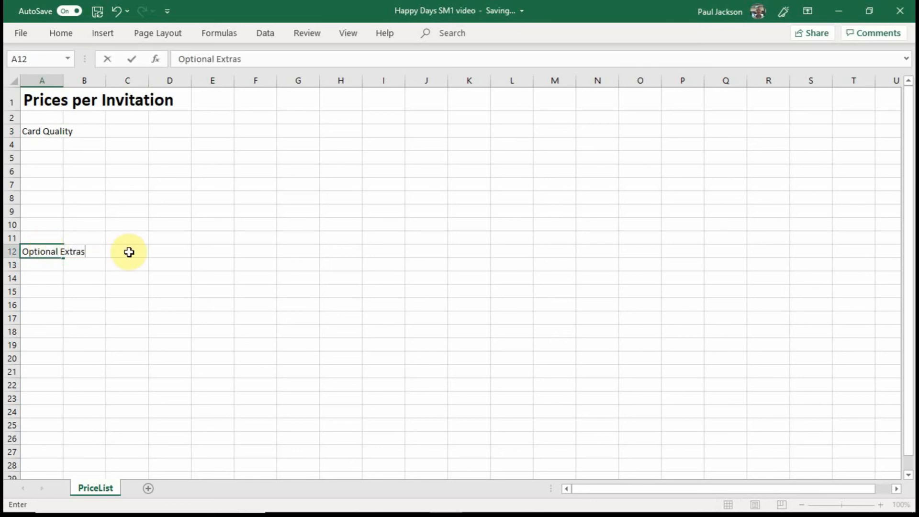
pyautogui.click(168, 241)
# - Format the "Card Quality" heading in cell A3 as bold, size 14
pyautogui.click(48, 131)
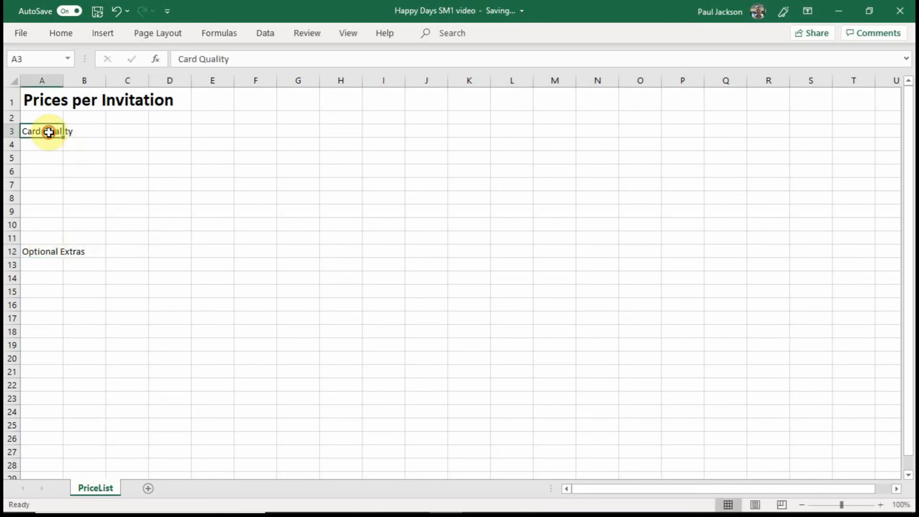
pyautogui.click(61, 34)
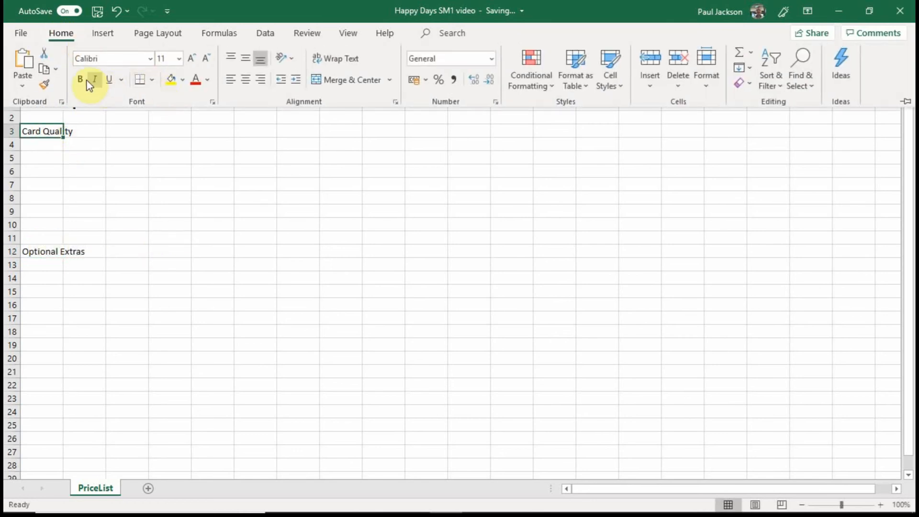
pyautogui.click(83, 79)
pyautogui.click(194, 59)
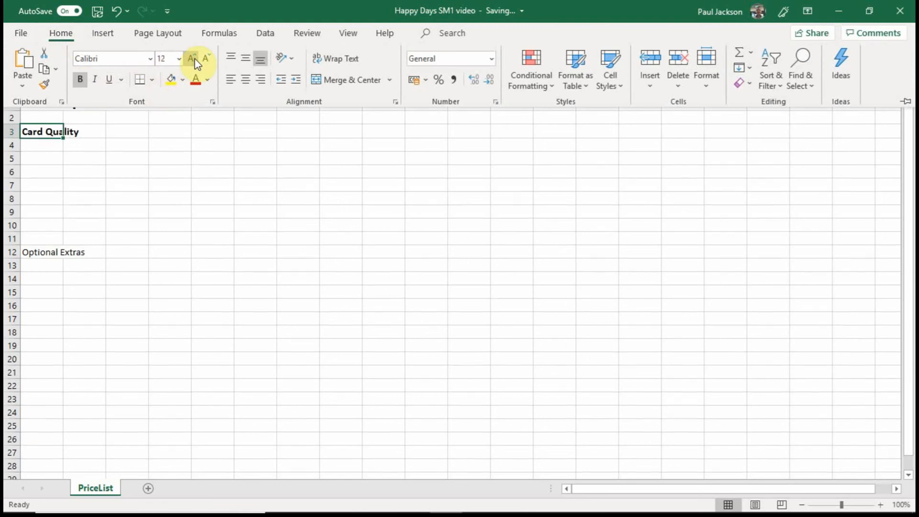
pyautogui.click(194, 59)
# - Format the "Optional Extras" heading in cell A12 as bold, size 14
pyautogui.click(42, 253)
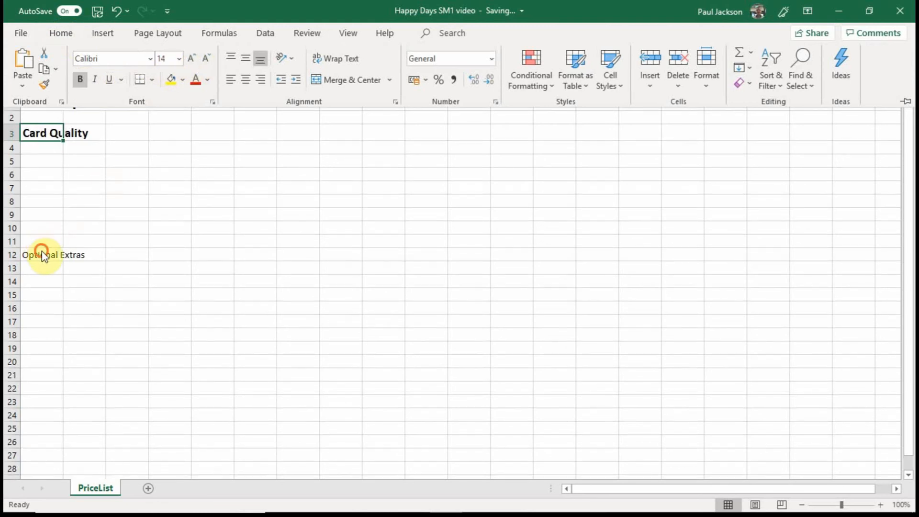
pyautogui.click(67, 34)
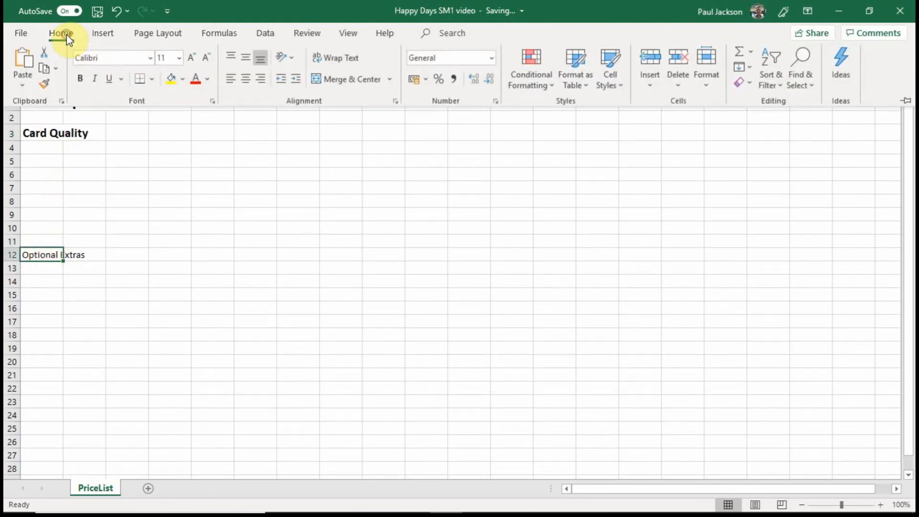
pyautogui.click(82, 81)
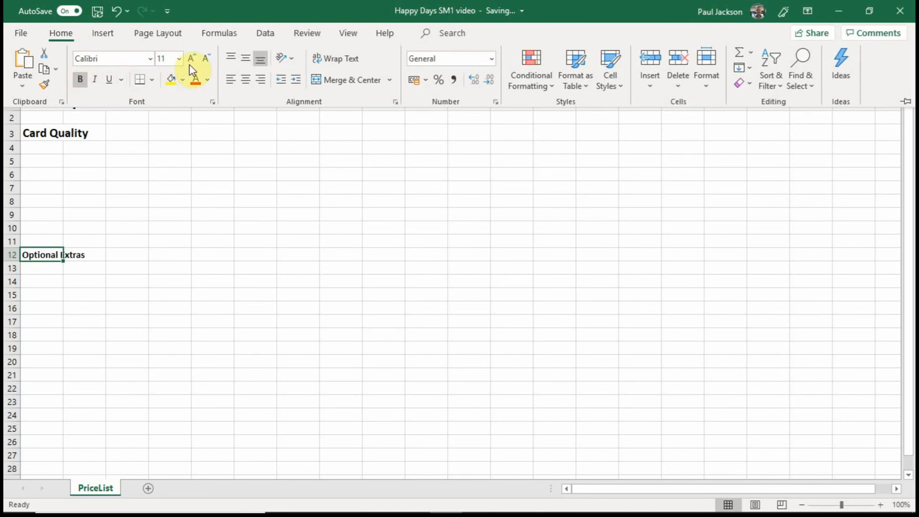
pyautogui.click(191, 62)
pyautogui.click(191, 62)
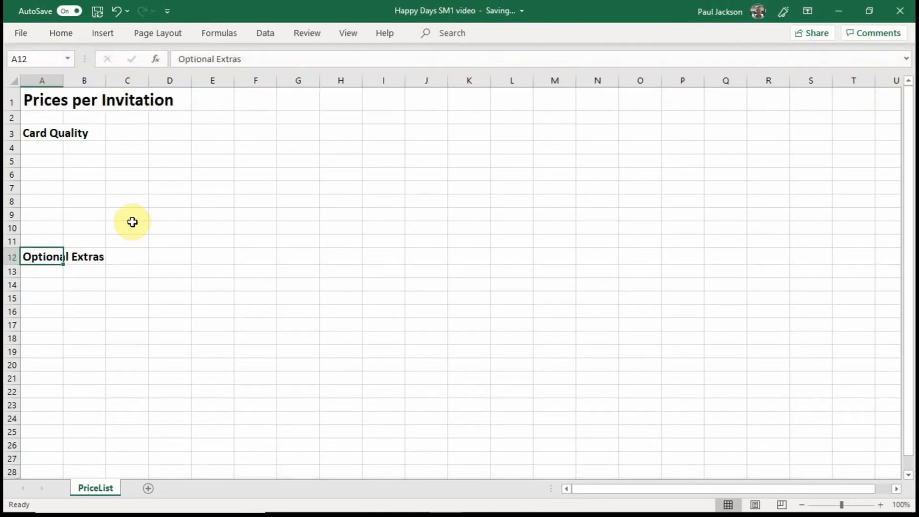
# - List the card qualities Standard, Luxury and Superior in cells A4 to A6 under the "Card Quality" heading
pyautogui.click(52, 149)
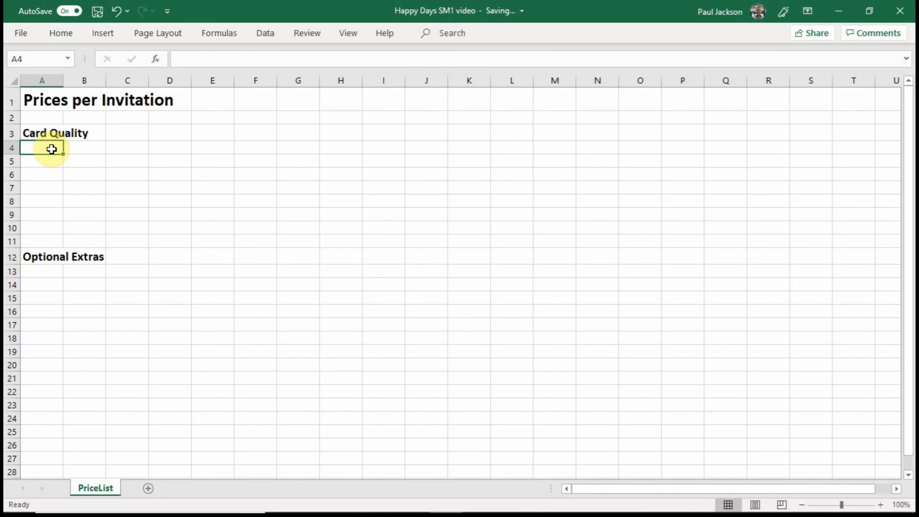
pyautogui.write('Stan')
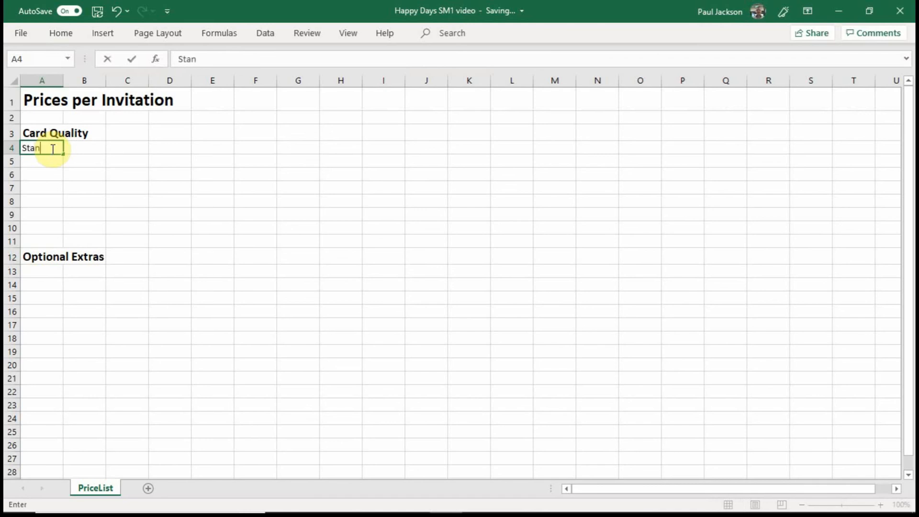
pyautogui.write('dard')
pyautogui.click(44, 161)
pyautogui.write('Luxury')
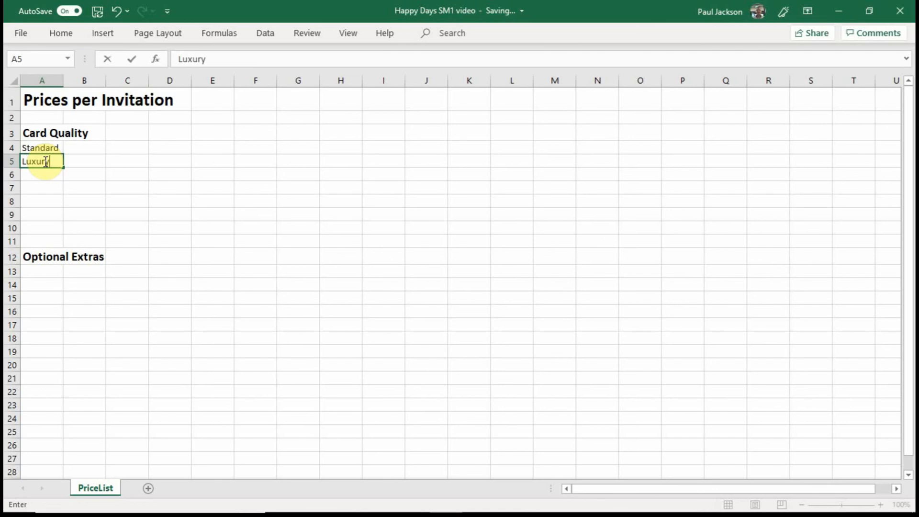
pyautogui.press('Return')
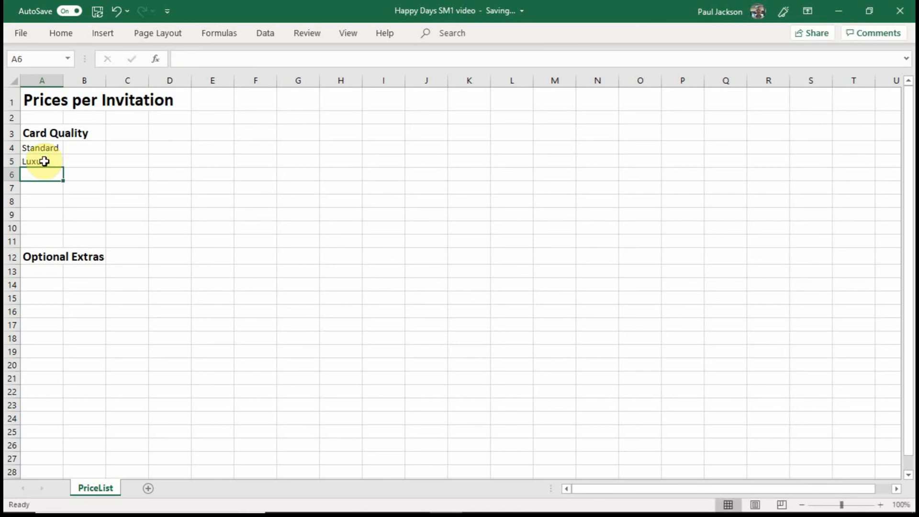
pyautogui.write('Superior')
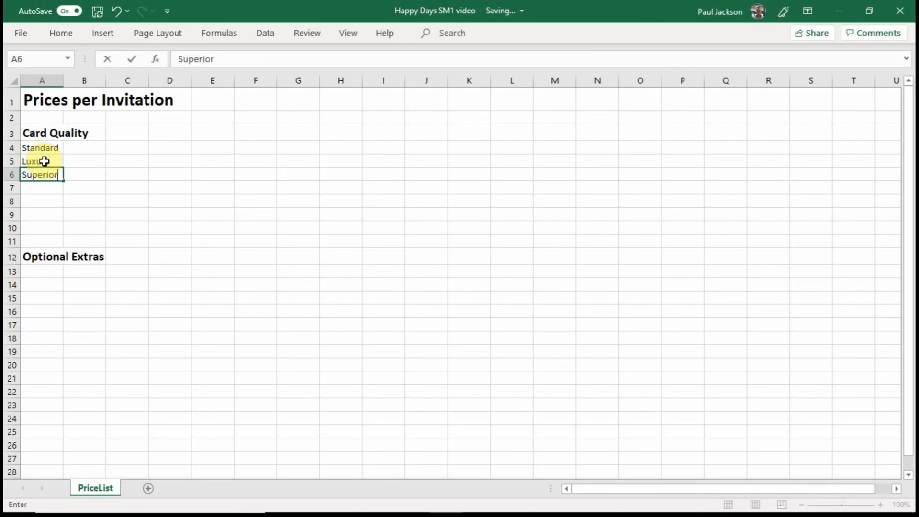
pyautogui.press('Tab')
# - Apply the Accounting number format in pounds to the empty price cells B4 to B6
pyautogui.click(98, 147)
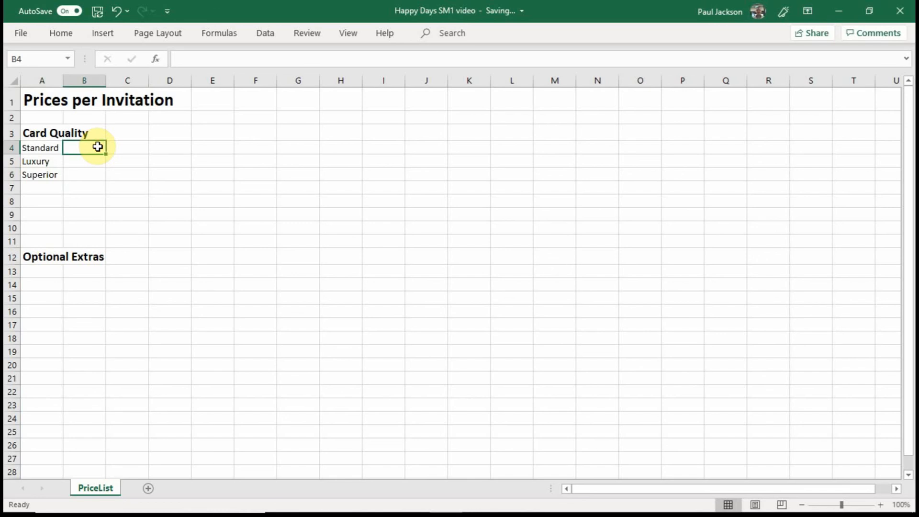
pyautogui.moveTo(97, 146); pyautogui.dragTo(98, 172)
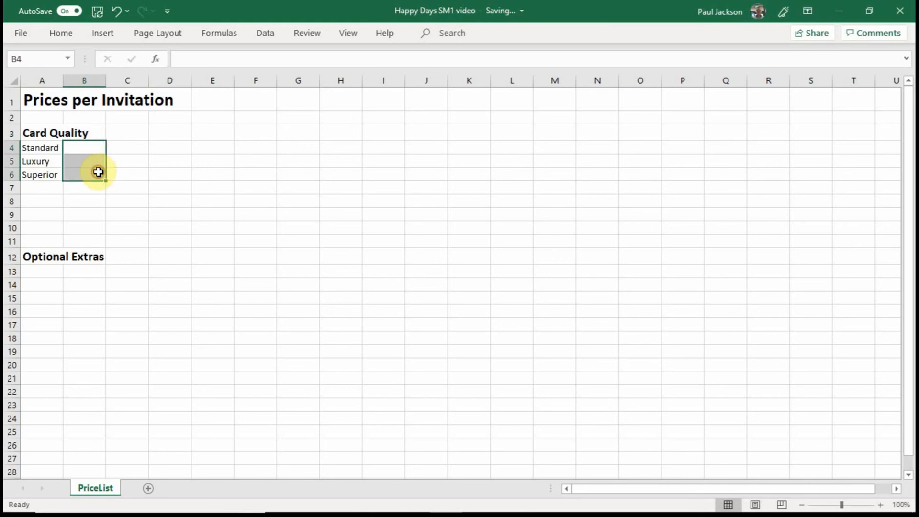
pyautogui.click(67, 37)
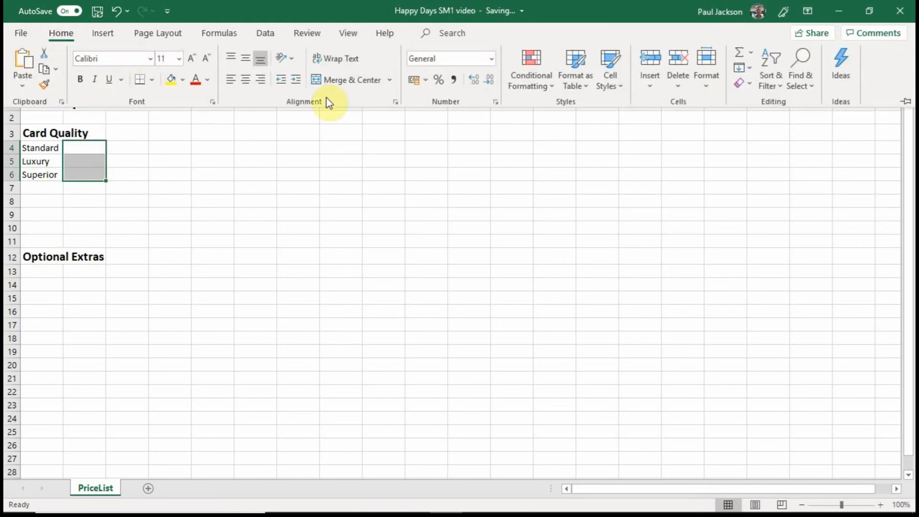
pyautogui.click(415, 81)
# - Enter the card prices 0.57 for Standard, 0.95 for Luxury and 1.35 for Superior in cells B4 to B6
pyautogui.click(83, 149)
pyautogui.click(91, 148)
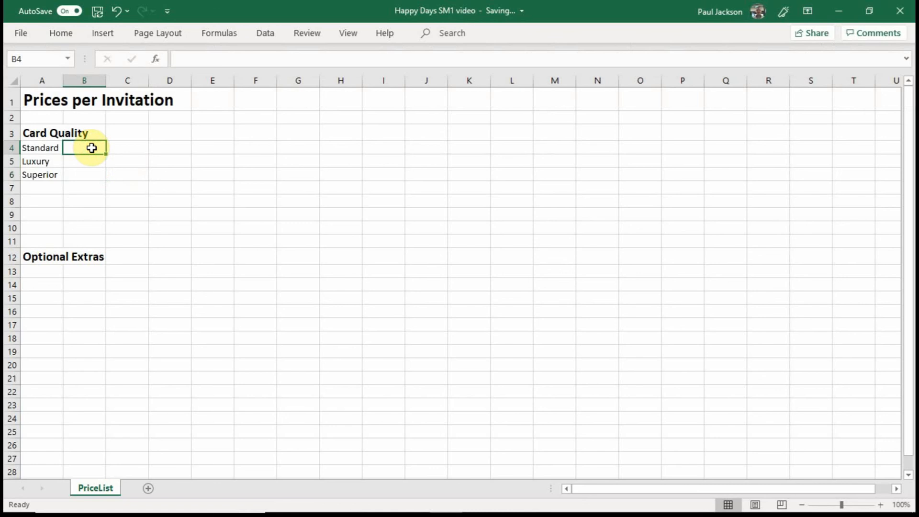
pyautogui.write('0.57')
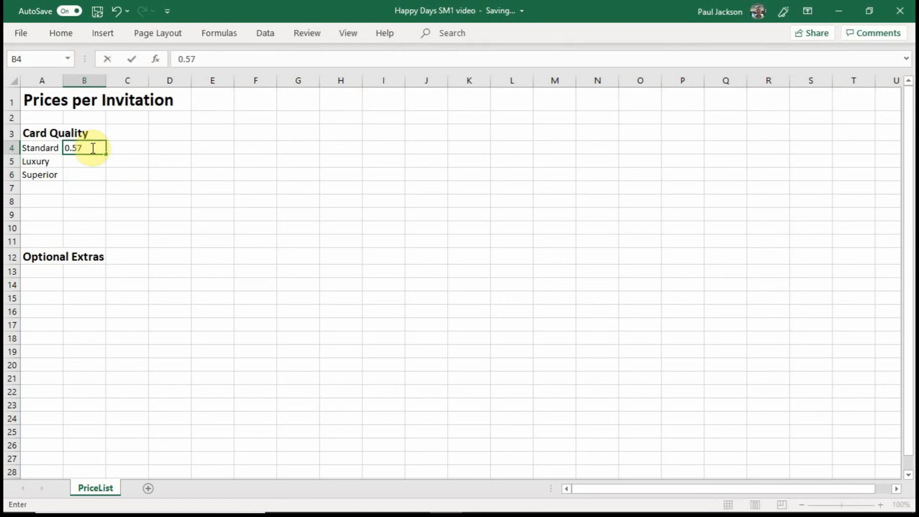
pyautogui.press('Return')
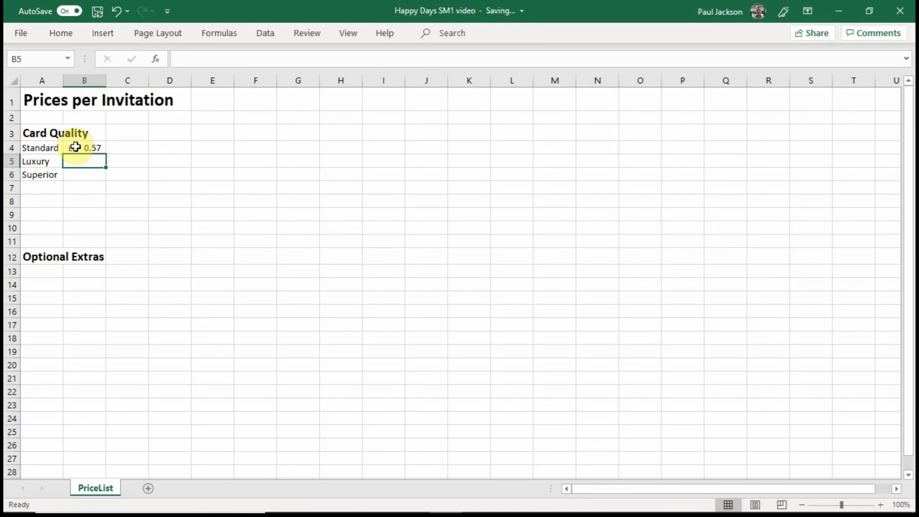
pyautogui.write('0.95')
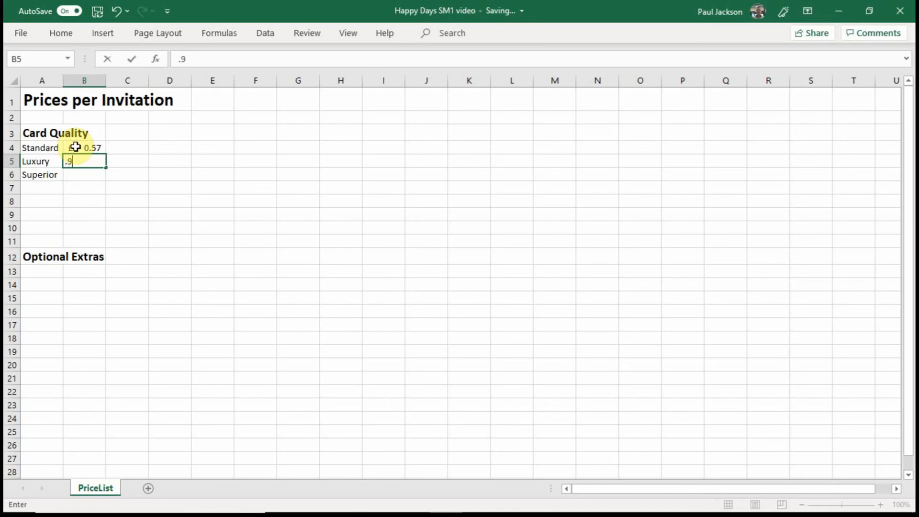
pyautogui.press('Return')
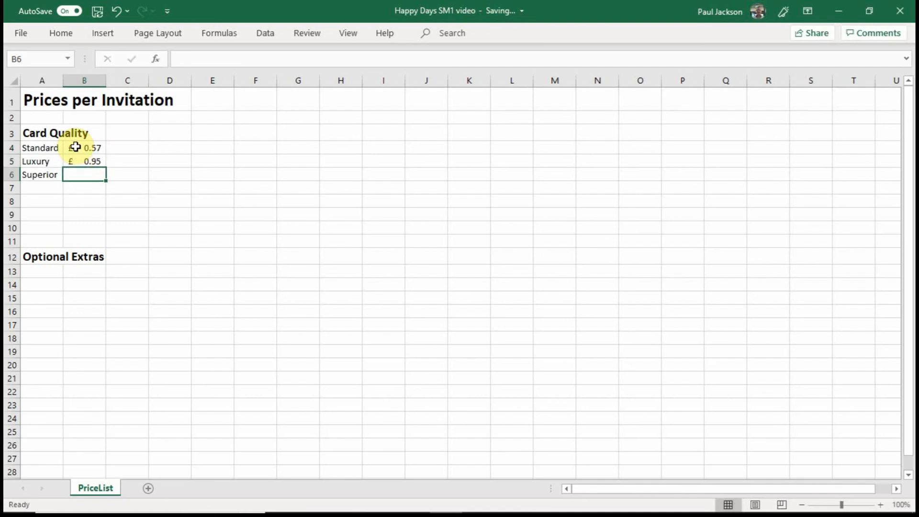
pyautogui.write('1.35')
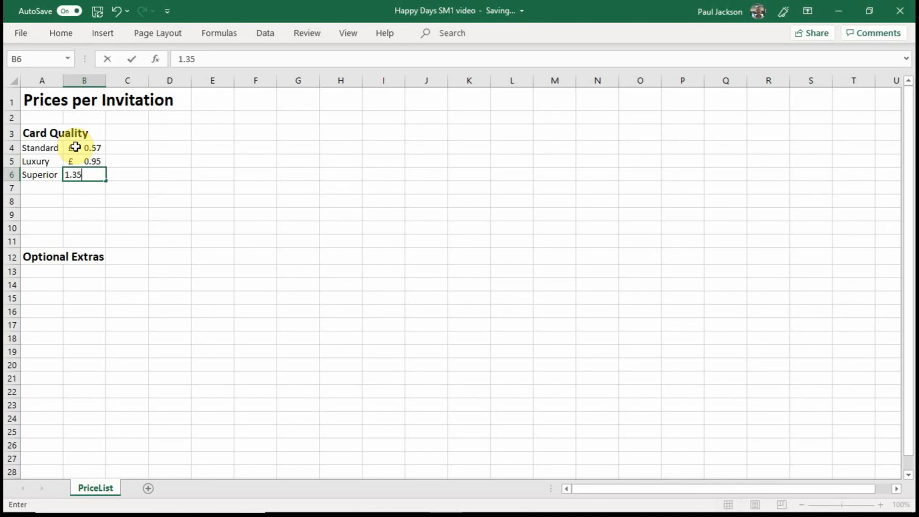
pyautogui.press('Return')
# - Copy the formatting of prices B4 to B6 onto cells B13 to B17 with Format Painter, and select cell A13
pyautogui.moveTo(75, 146); pyautogui.dragTo(87, 173)
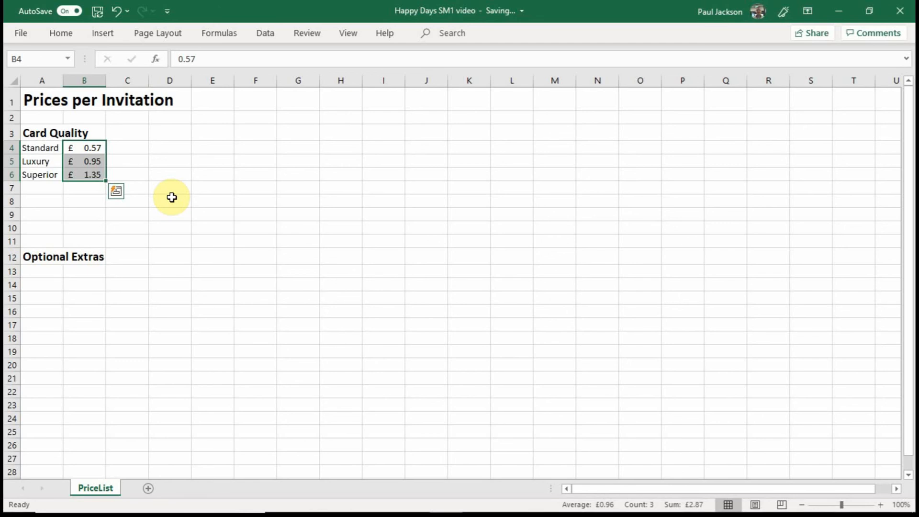
pyautogui.click(65, 32)
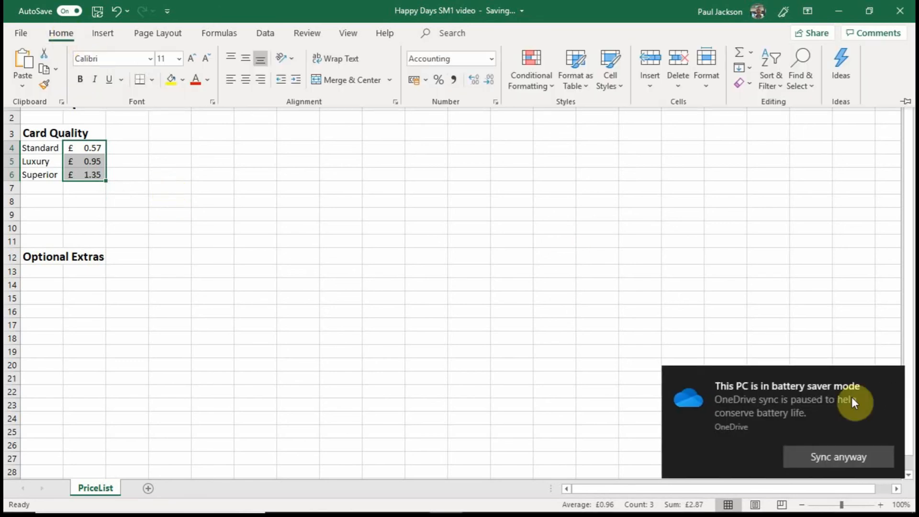
pyautogui.click(892, 373)
pyautogui.click(61, 33)
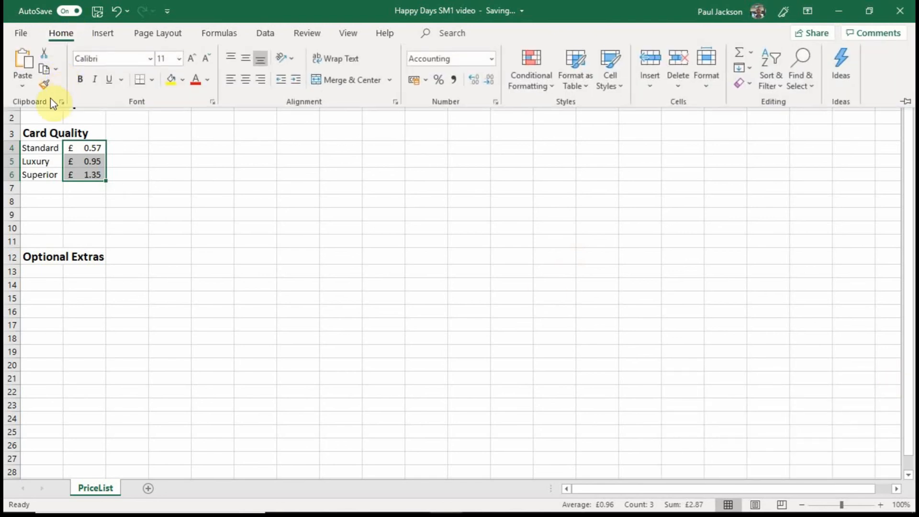
pyautogui.click(44, 86)
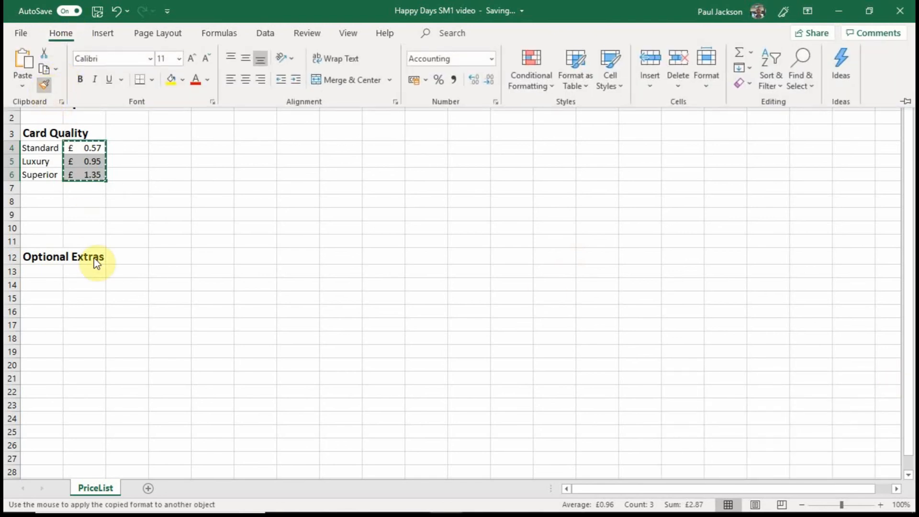
pyautogui.click(79, 277)
pyautogui.moveTo(78, 275); pyautogui.dragTo(80, 324)
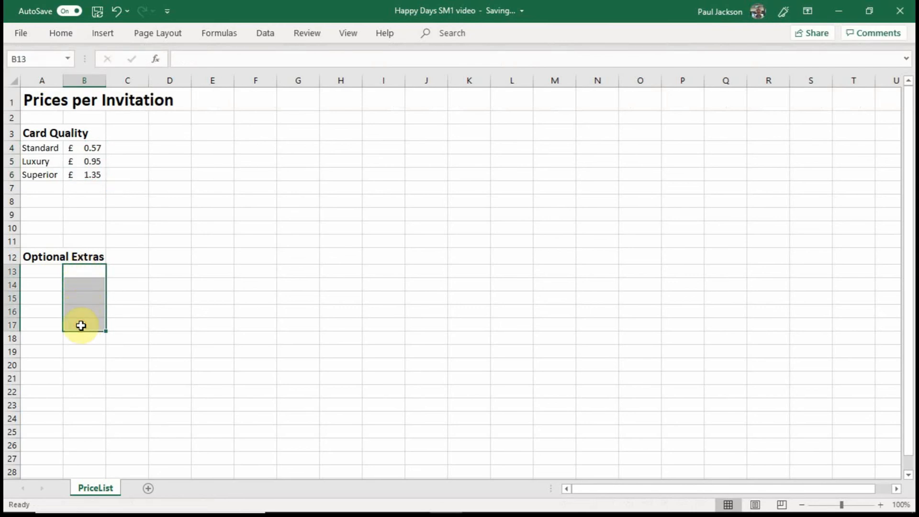
pyautogui.click(50, 271)
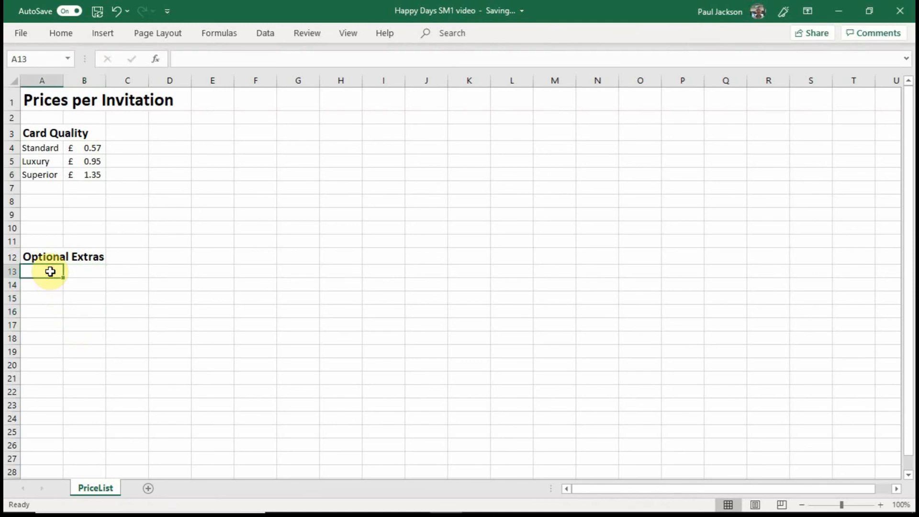
# - Enter the optional extras Gold Leaf Print in cell A13 and Gold Leaf Edging in cell A14
pyautogui.write('Gold Le')
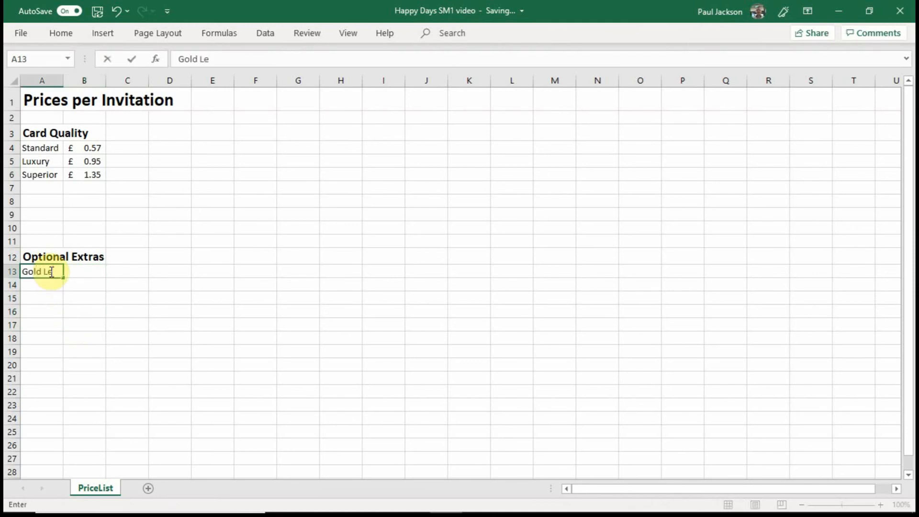
pyautogui.write('af Printr')
pyautogui.press('BackSpace')
pyautogui.press('Return')
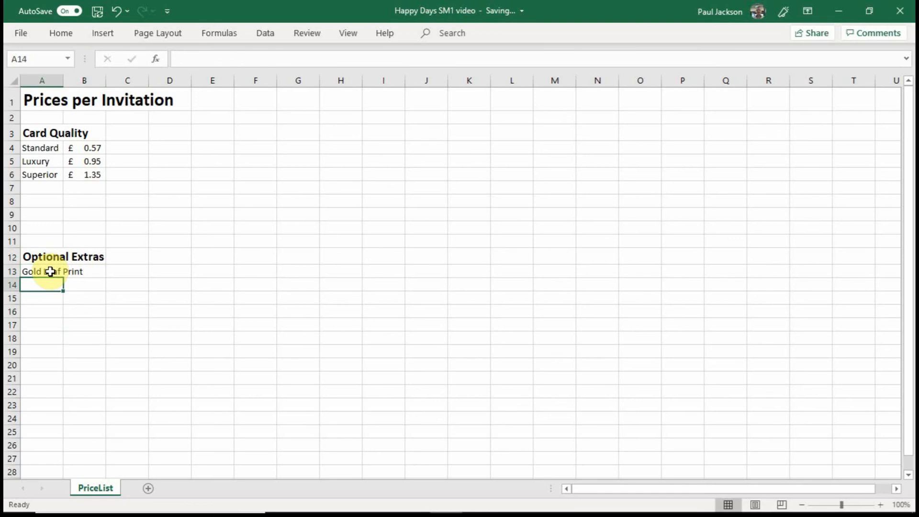
pyautogui.write('Gold Le')
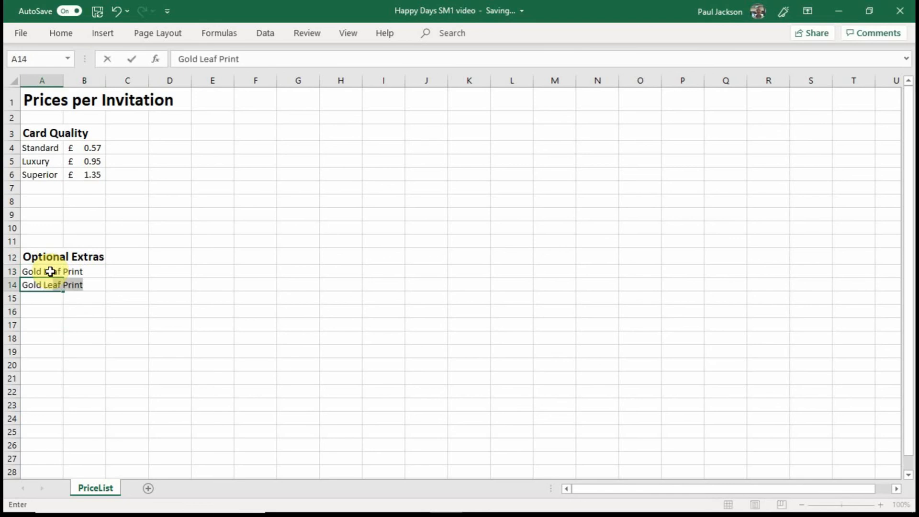
pyautogui.write('af')
pyautogui.press('BackSpace')
pyautogui.press('BackSpace')
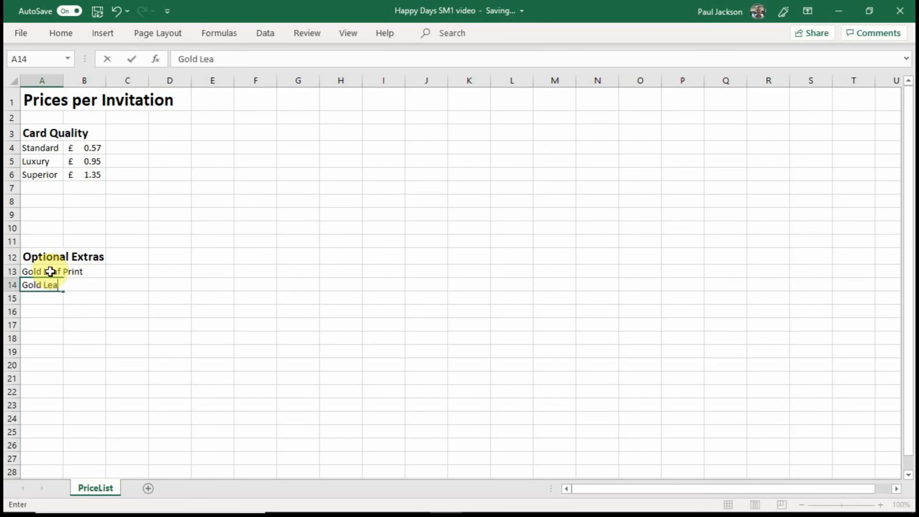
pyautogui.write('f Edging')
pyautogui.press('Return')
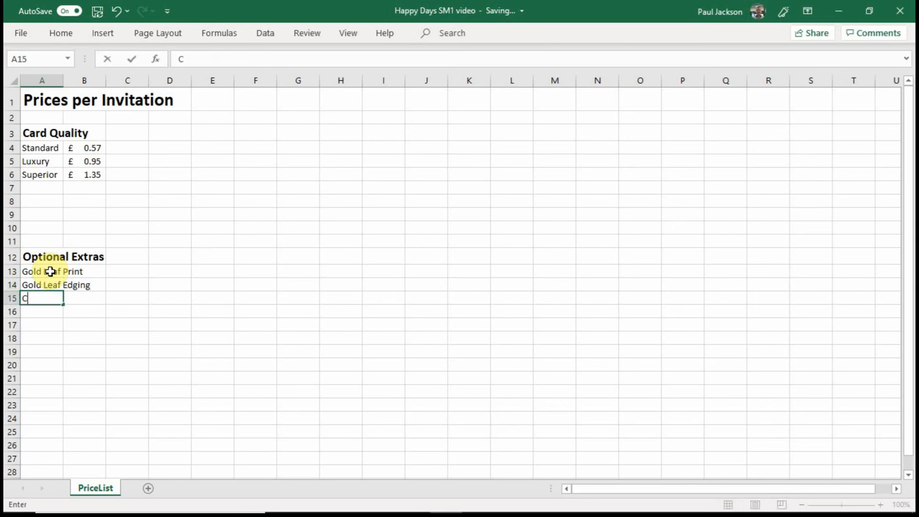
# - Continue the optional extras list with Crinkle Edge, Embossed and Crinkle Edge Embossed in cells A15 to A17
pyautogui.write('Crinkle Edge')
pyautogui.press('Return')
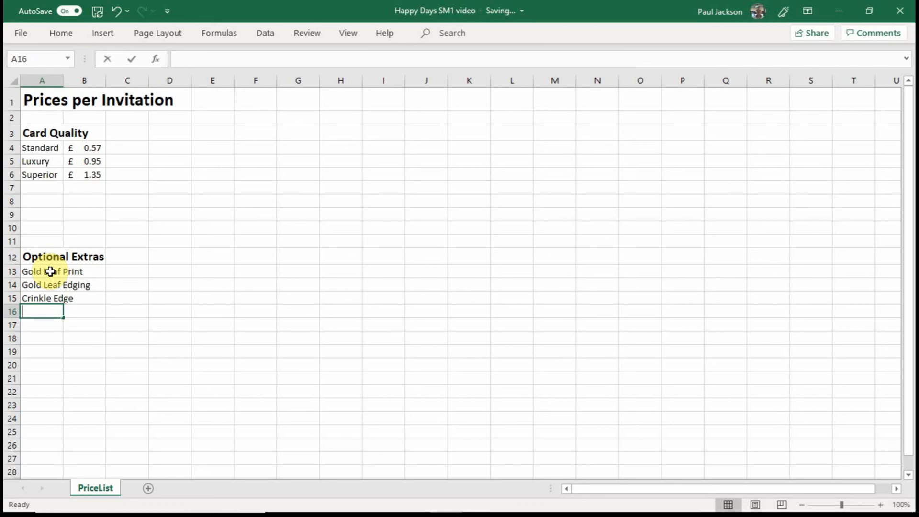
pyautogui.write('Embossed')
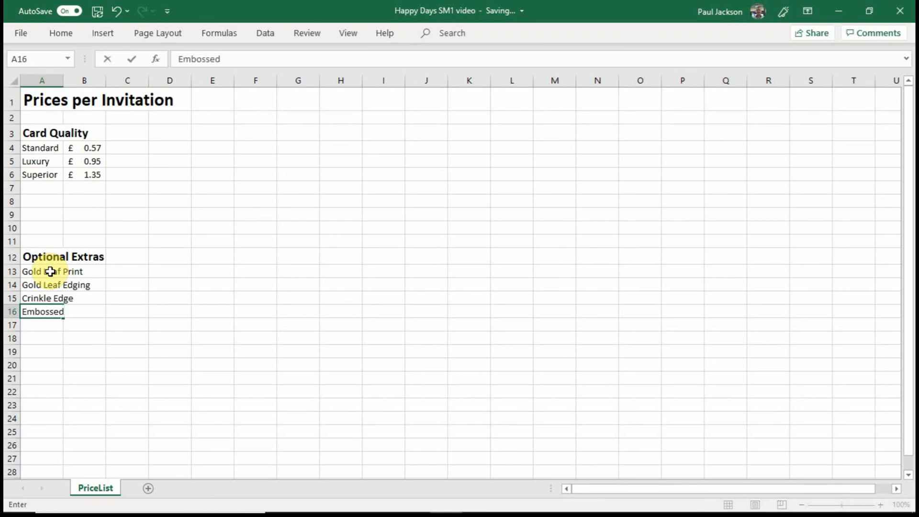
pyautogui.press('Return')
pyautogui.write('Crinkle Ed')
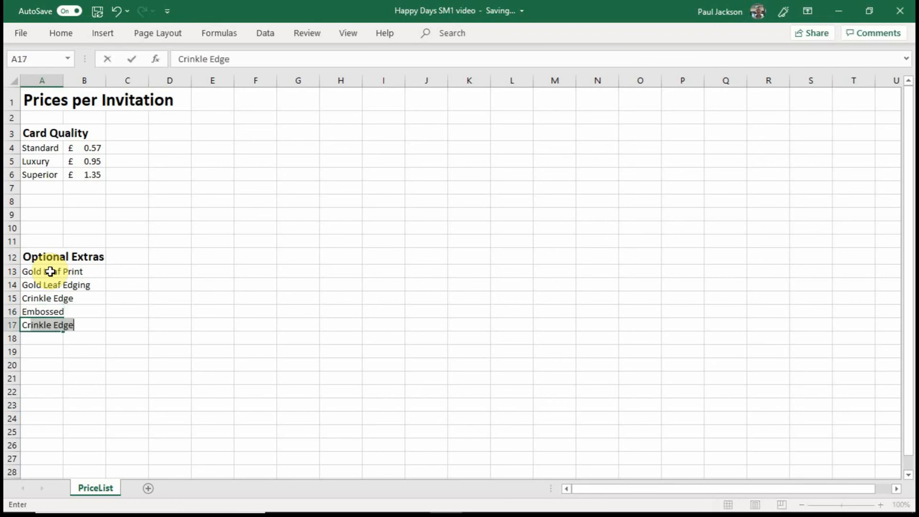
pyautogui.write('ge Embossed')
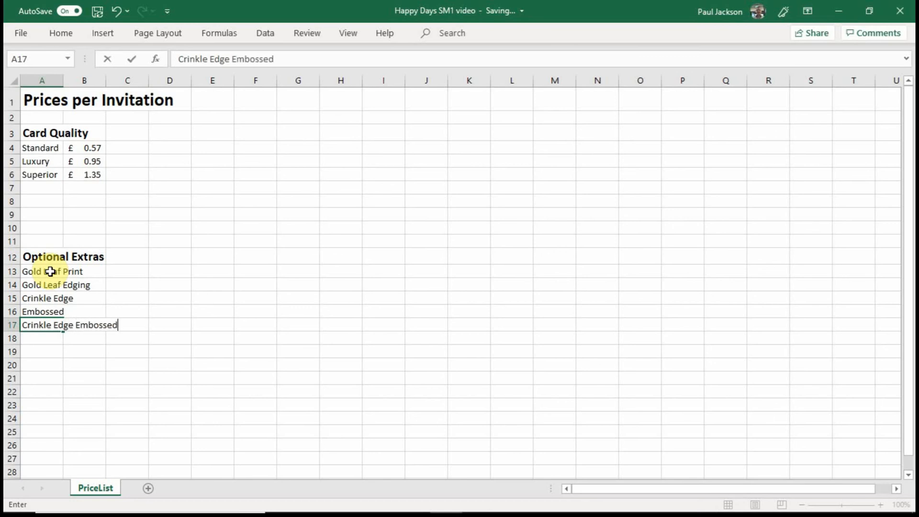
pyautogui.press('Return')
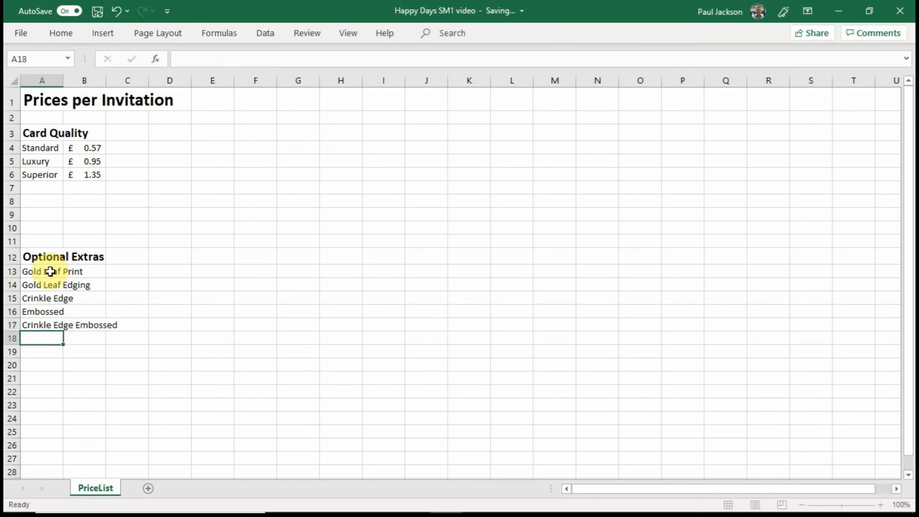
# - Check the price cells B13 to B17 overlapped by the extras' names, and autofit column A to its longest entry
pyautogui.click(89, 272)
pyautogui.click(92, 286)
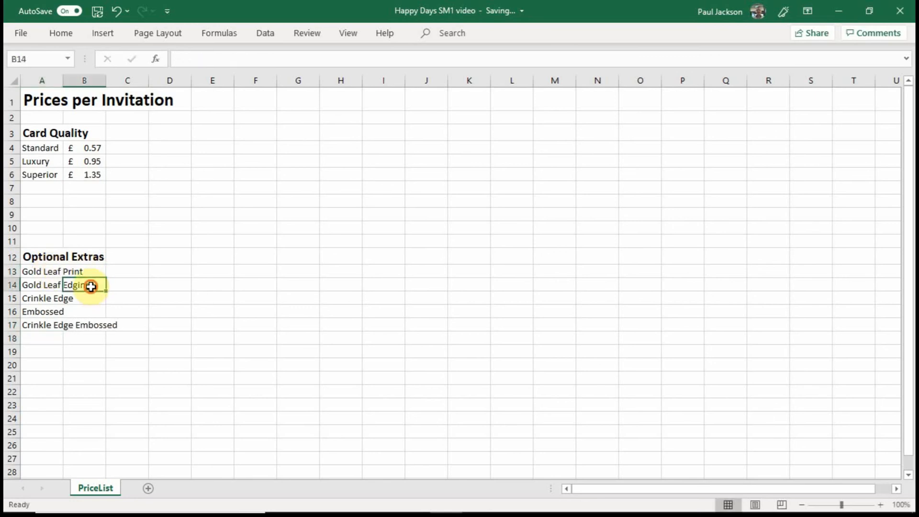
pyautogui.click(95, 298)
pyautogui.click(96, 312)
pyautogui.click(95, 324)
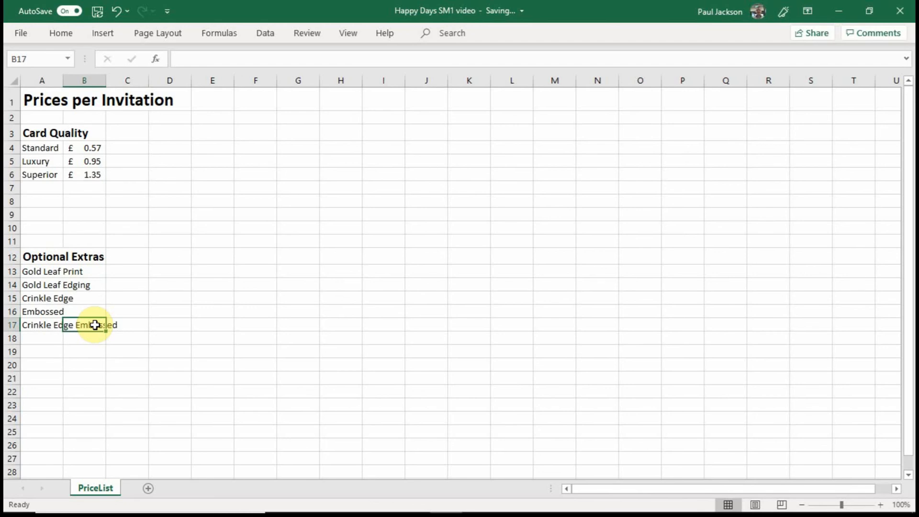
pyautogui.click(50, 81)
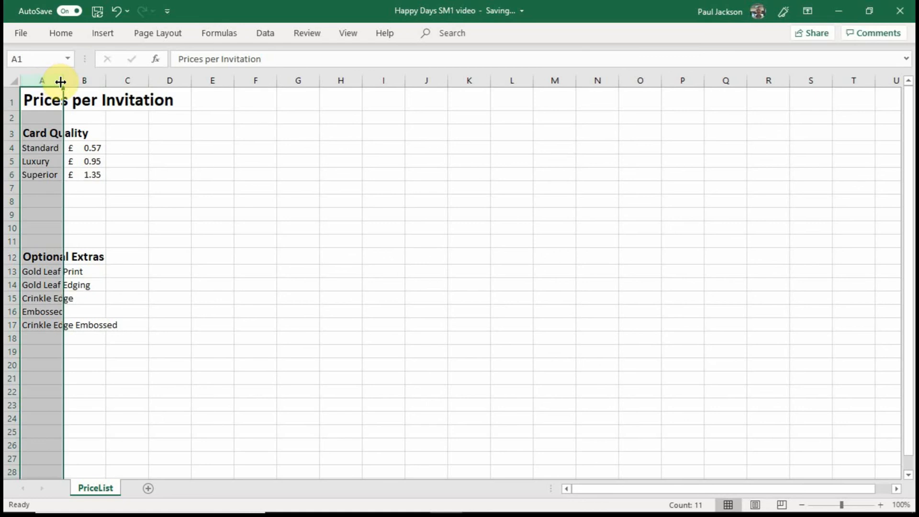
pyautogui.doubleClick(63, 81)
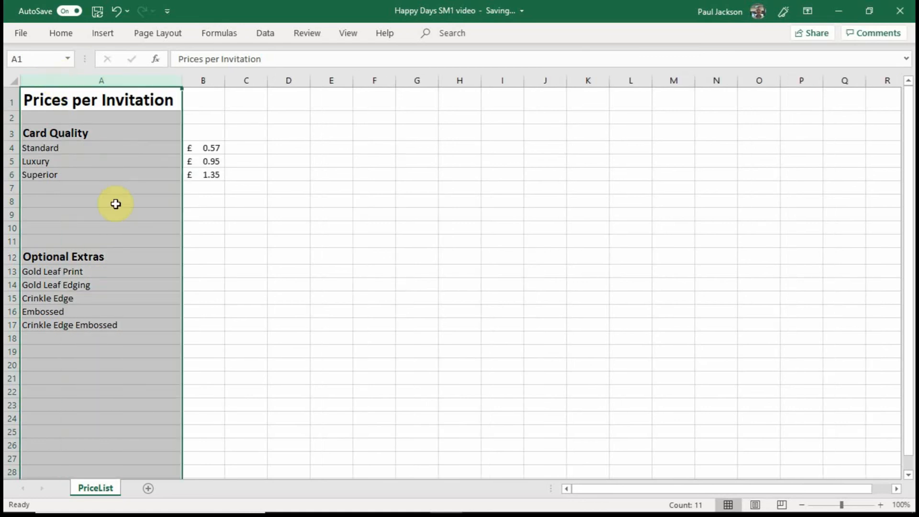
pyautogui.click(157, 285)
# - Enter the optional extras' prices 0.25, 0.30, 0.10, 0.35 and 0.40 in cells B13 to B17, in list order
pyautogui.click(200, 270)
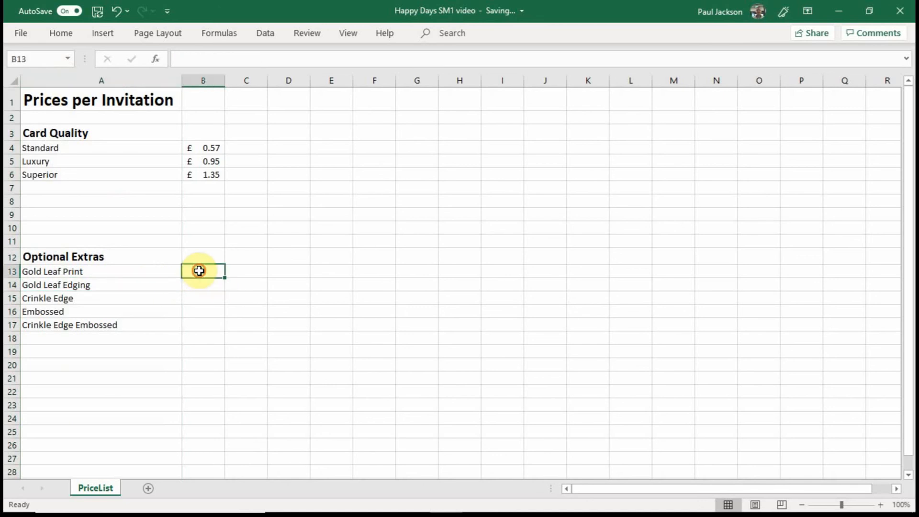
pyautogui.write('0.25')
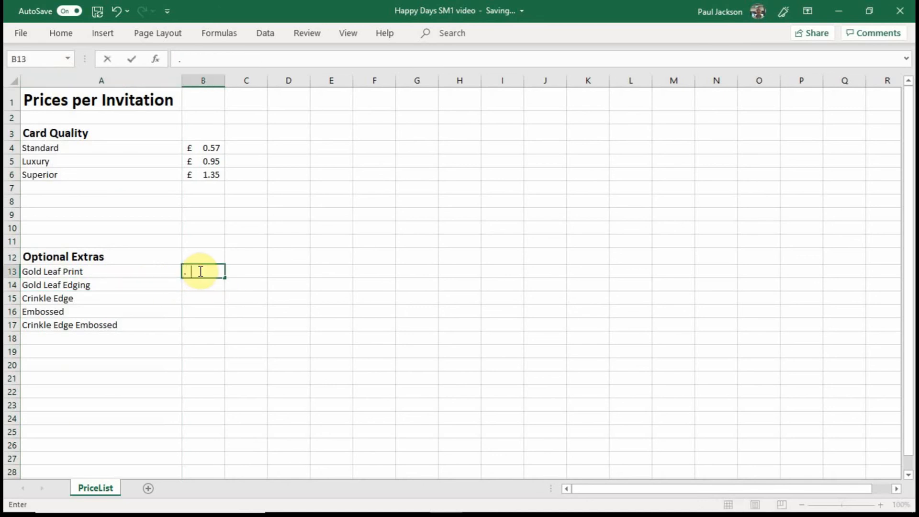
pyautogui.press('Return')
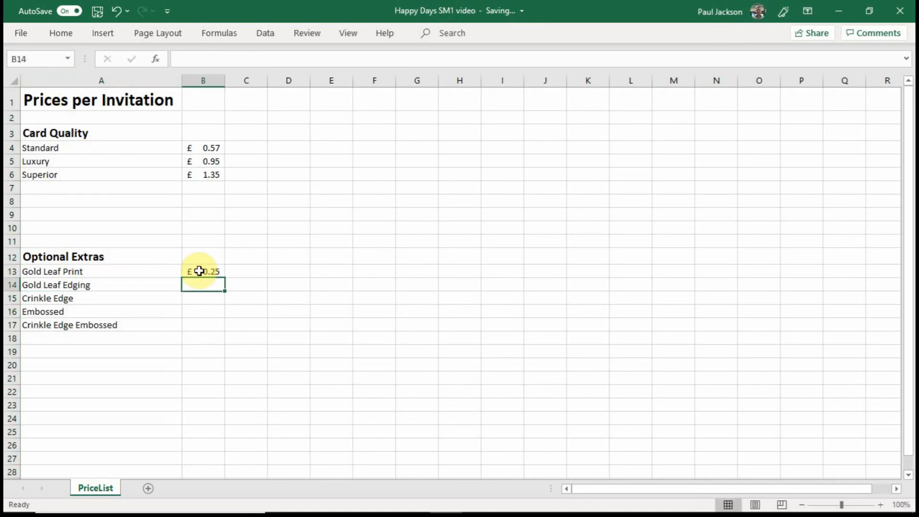
pyautogui.write('.30')
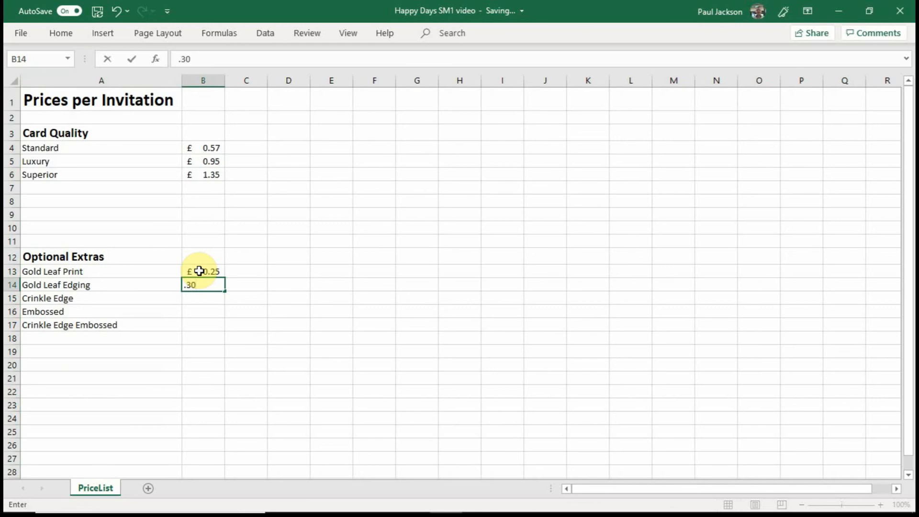
pyautogui.press('Return')
pyautogui.write('.10')
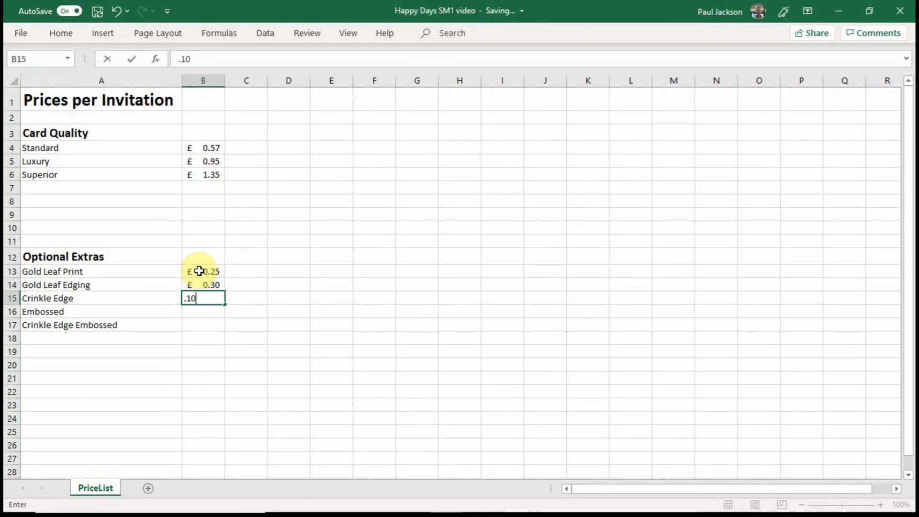
pyautogui.press('Return')
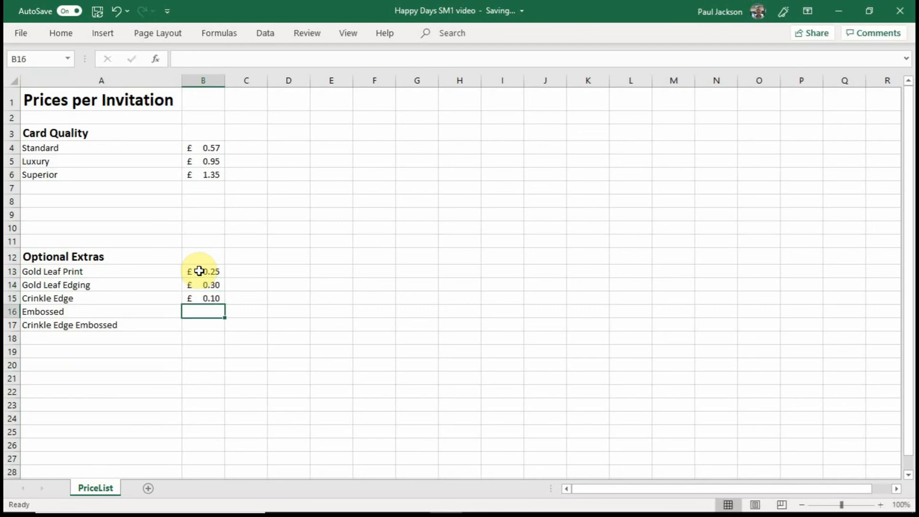
pyautogui.write('.35')
pyautogui.press('Return')
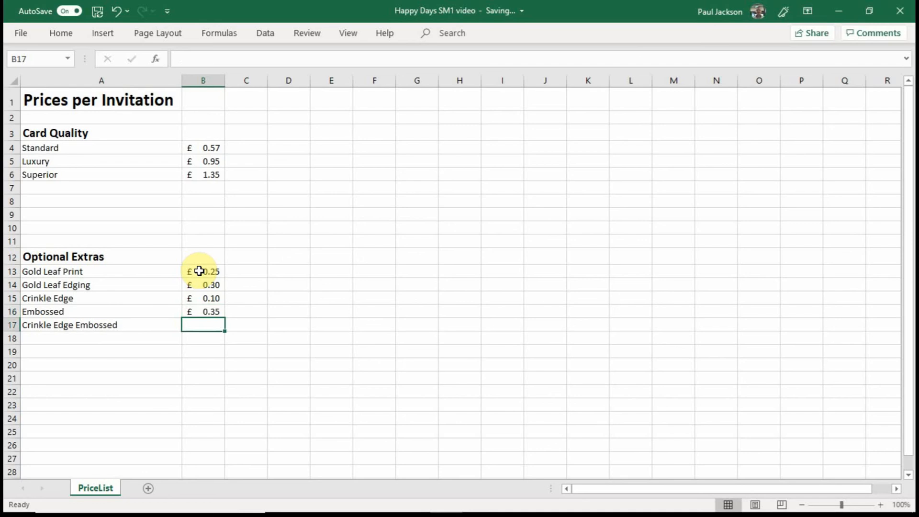
pyautogui.write('.4')
pyautogui.press('Return')
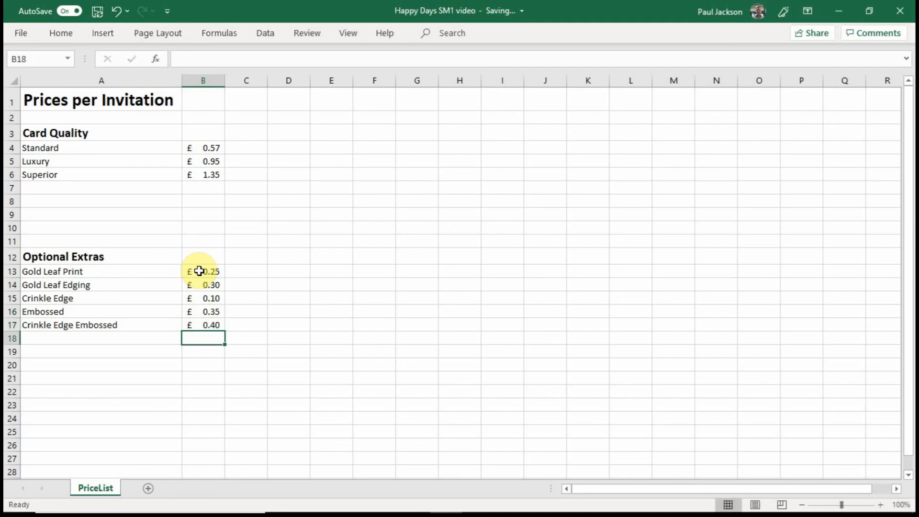